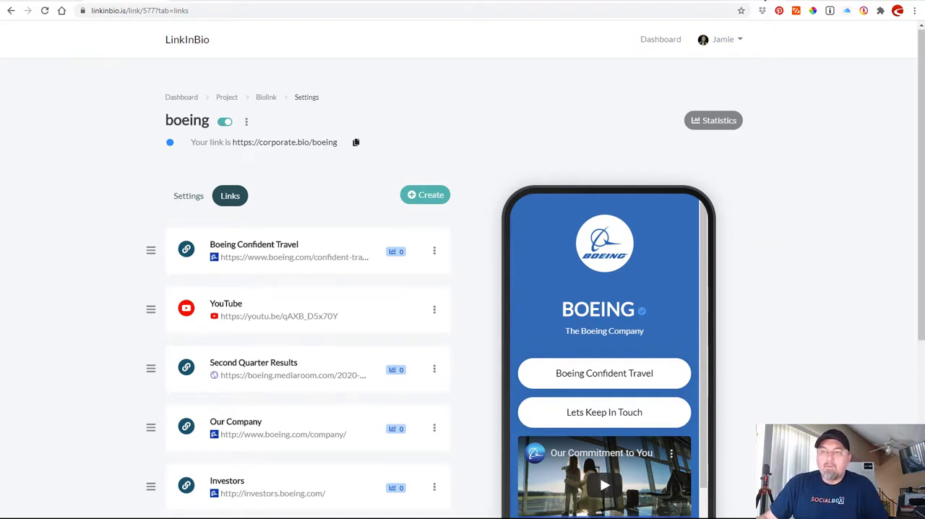
Open the published Boeing bio page and check its corporate.bio/boeing address.
left_click(763, 0)
left_click(168, 11)
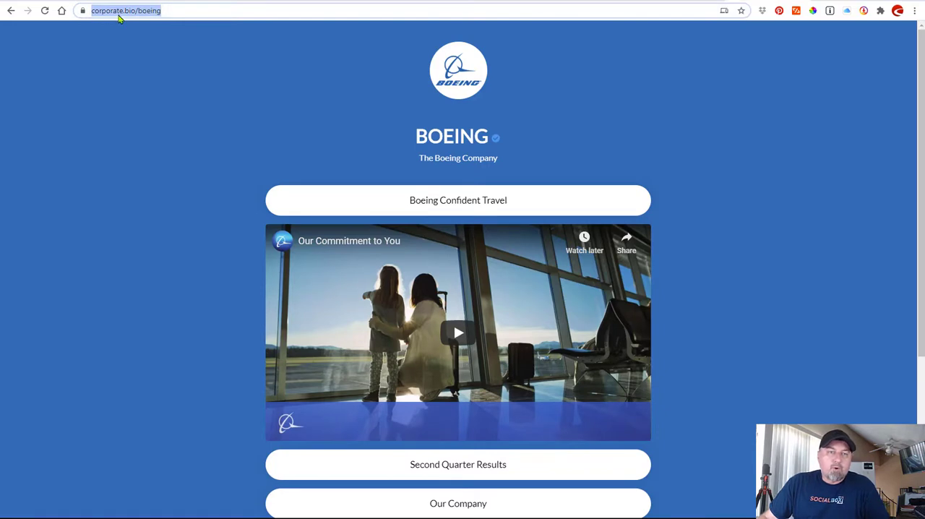
left_click(178, 13)
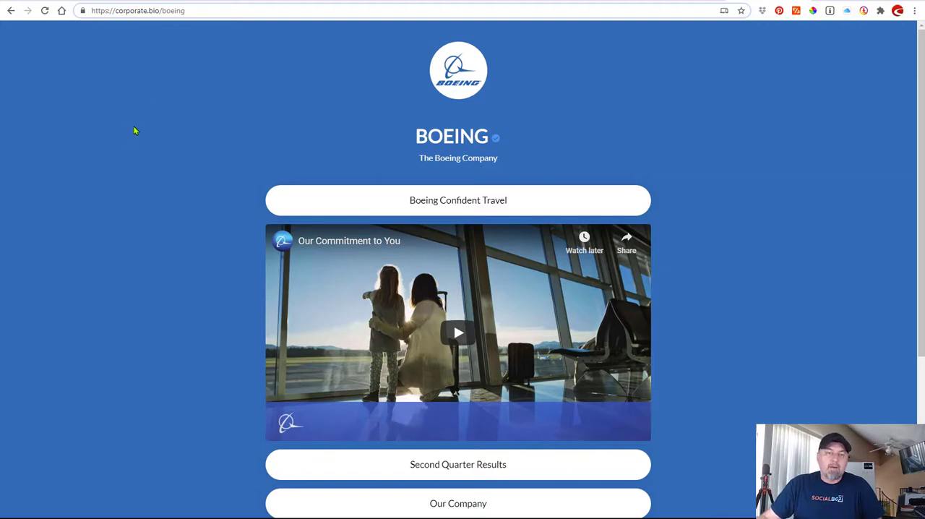
left_click(686, 176)
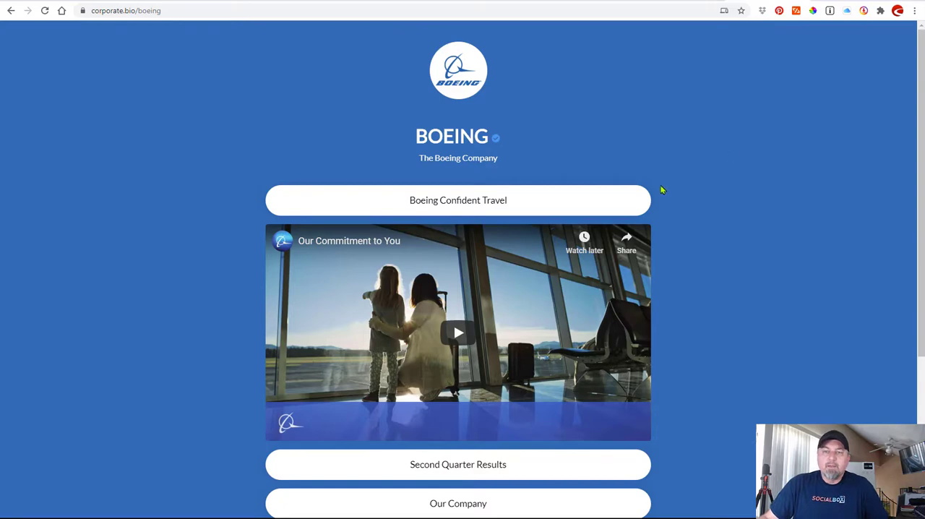
Examine the finished Boeing page from the logo and verified title through the embedded video, link buttons and social icons.
scroll(704, 138, "down", 2)
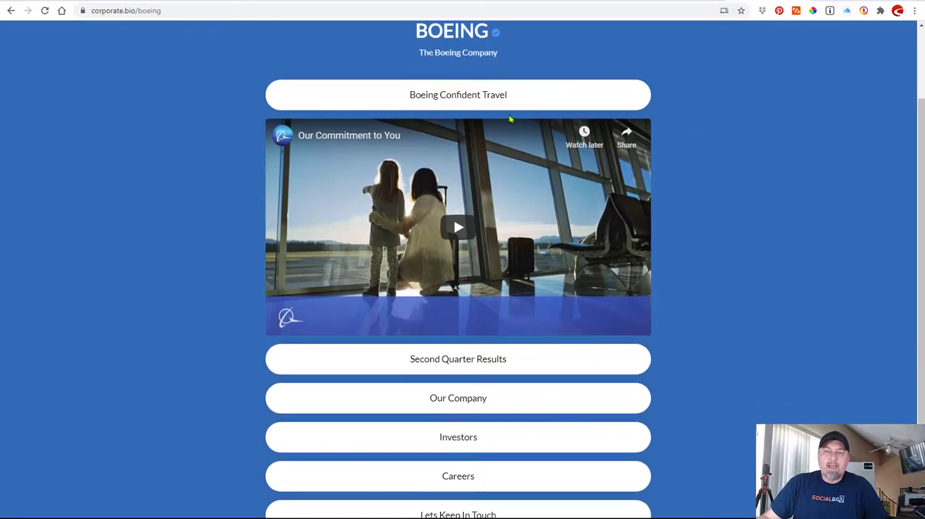
scroll(509, 118, "up", 2)
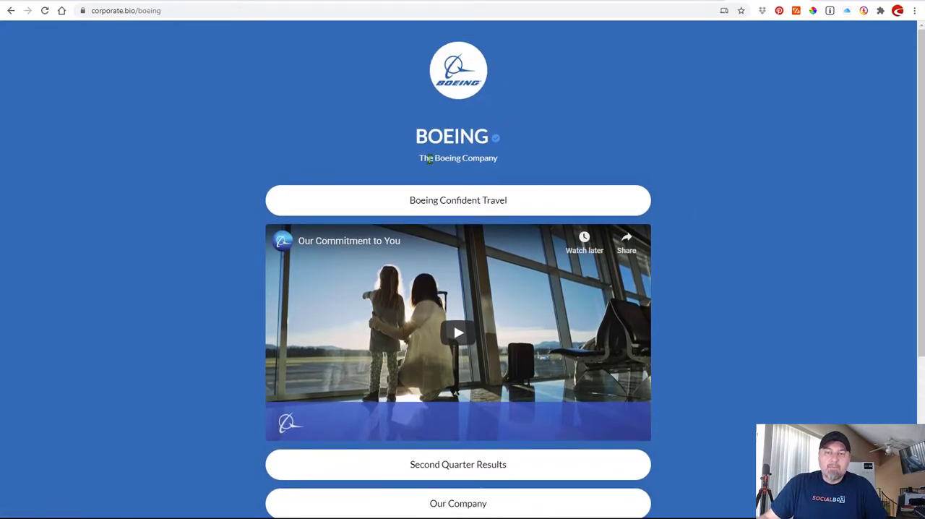
scroll(701, 207, "down", 1)
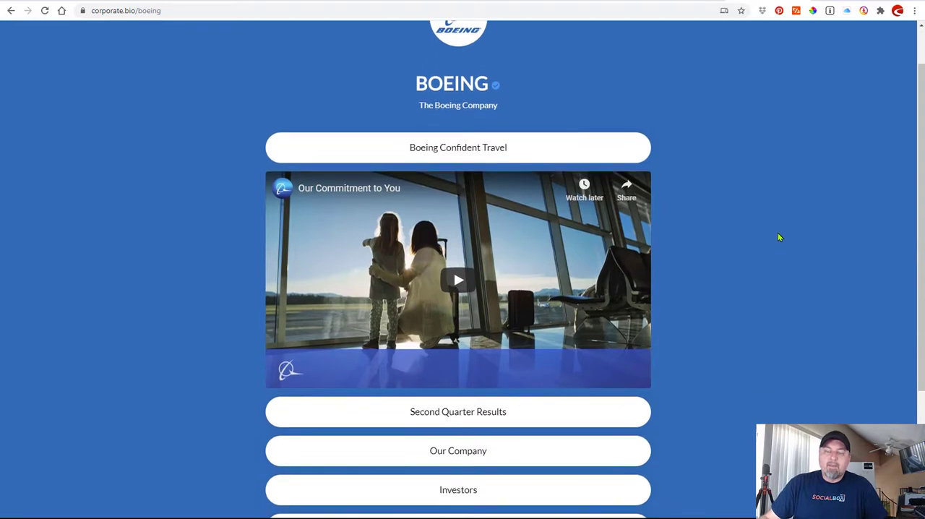
scroll(763, 209, "down", 3)
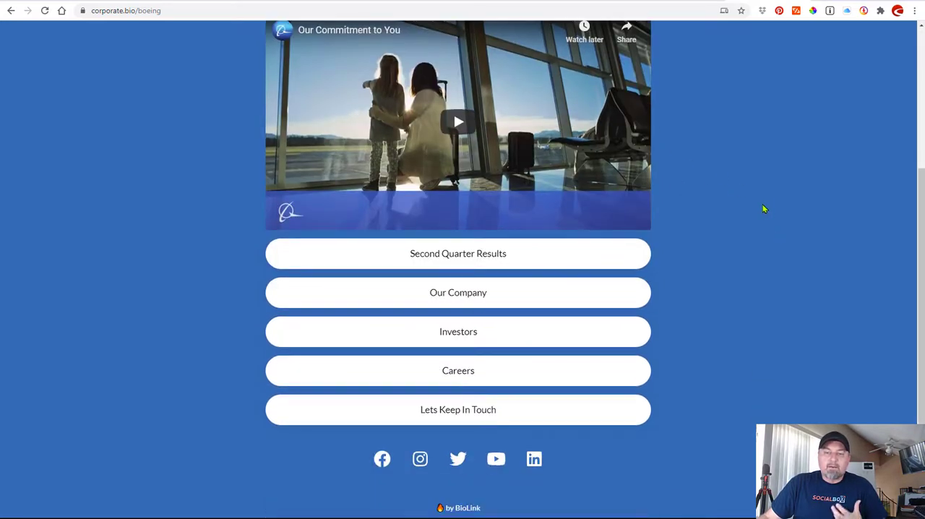
scroll(763, 209, "up", 2)
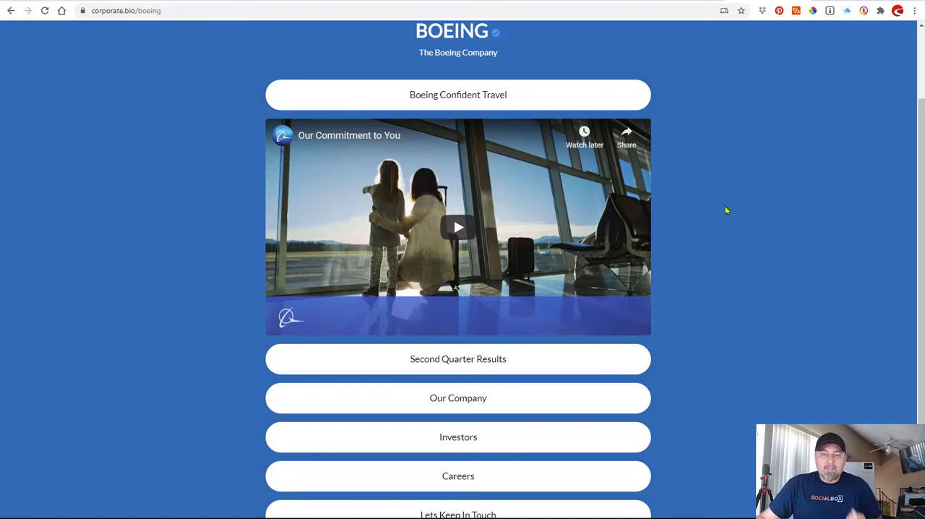
scroll(726, 210, "up", 1)
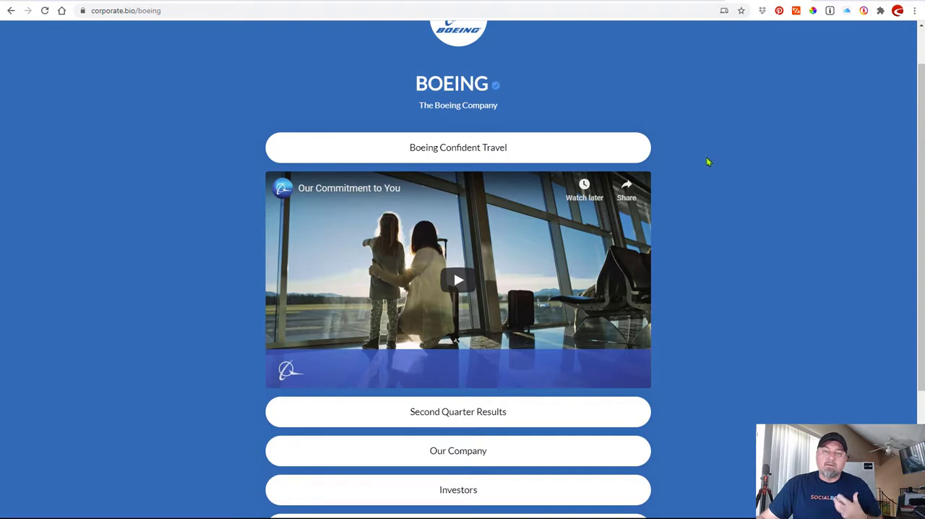
scroll(726, 168, "down", 2)
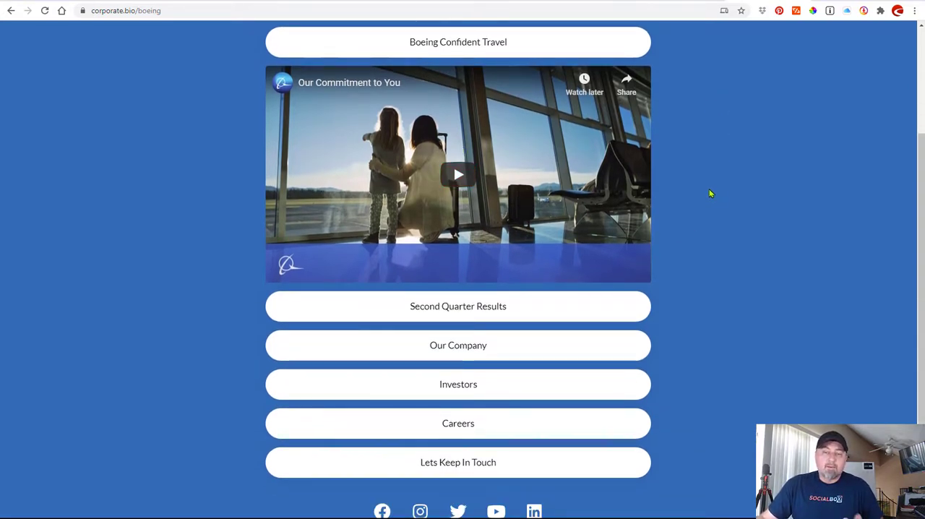
scroll(723, 195, "down", 1)
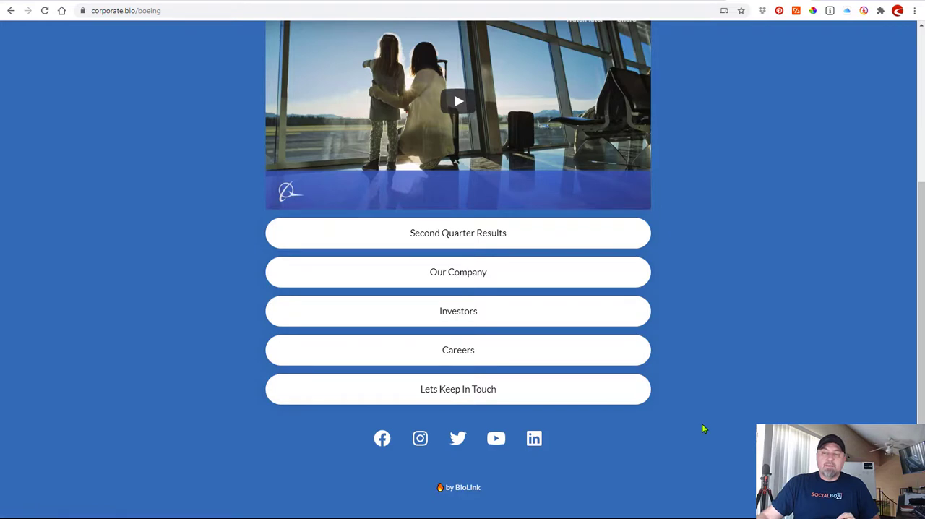
scroll(701, 427, "up", 2)
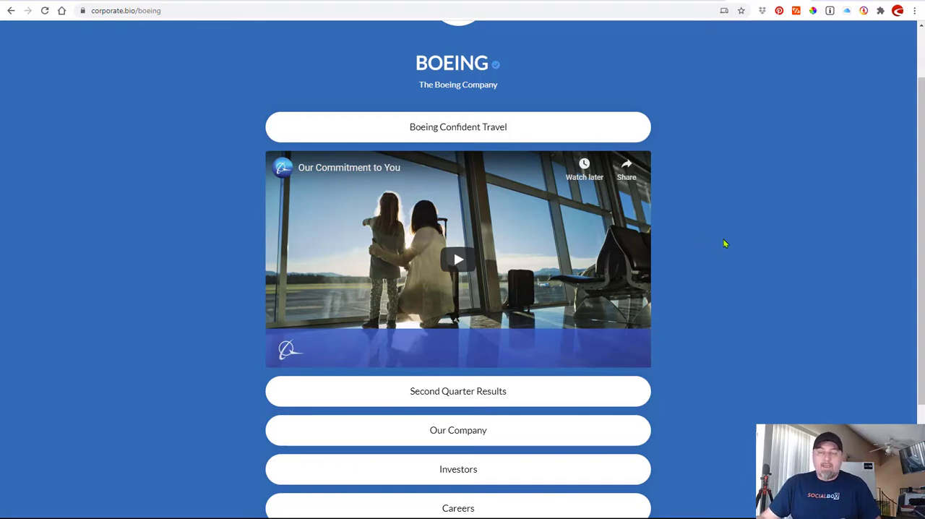
scroll(744, 268, "down", 3)
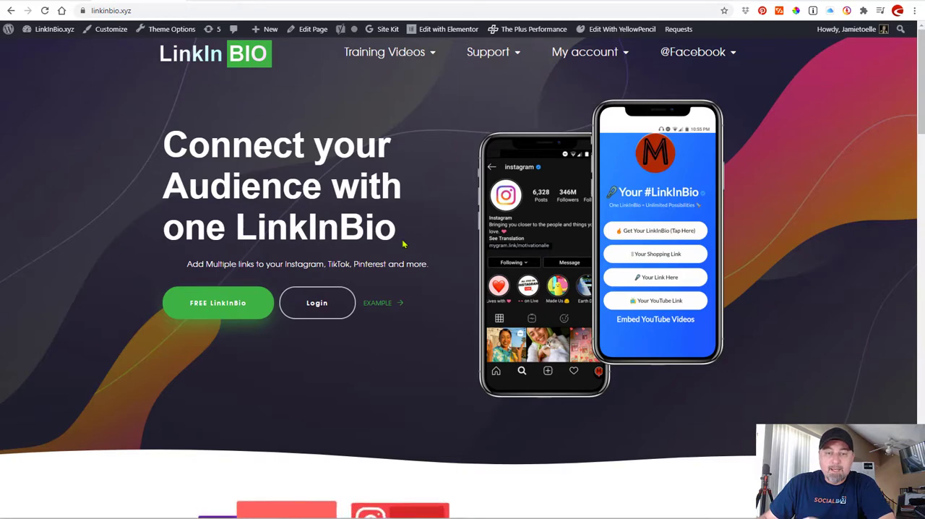
Log in to the LinkInBio account from the linkinbio.xyz home page.
left_click(504, 517)
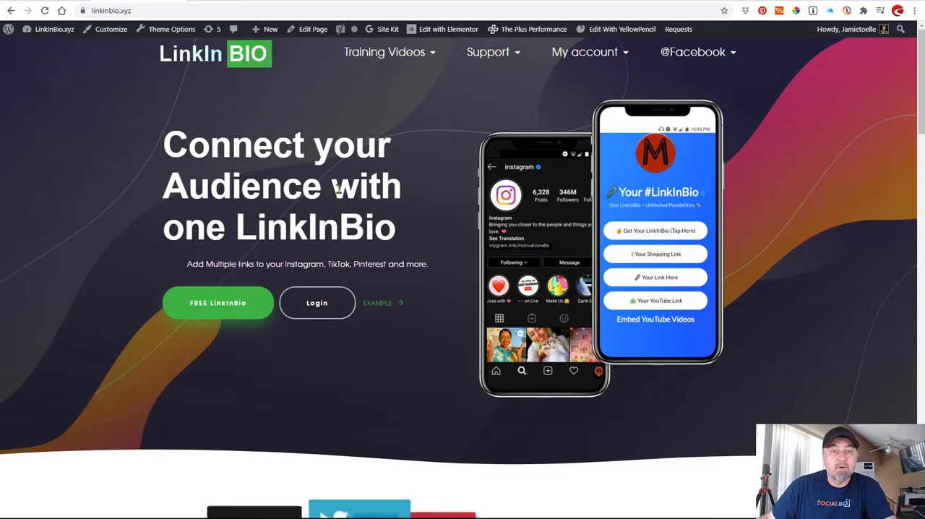
left_click(319, 305)
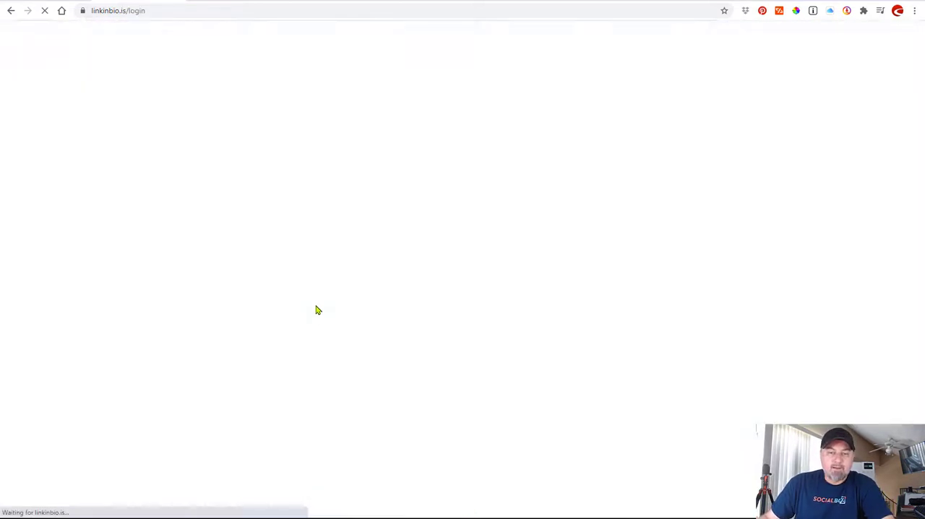
left_click(480, 346)
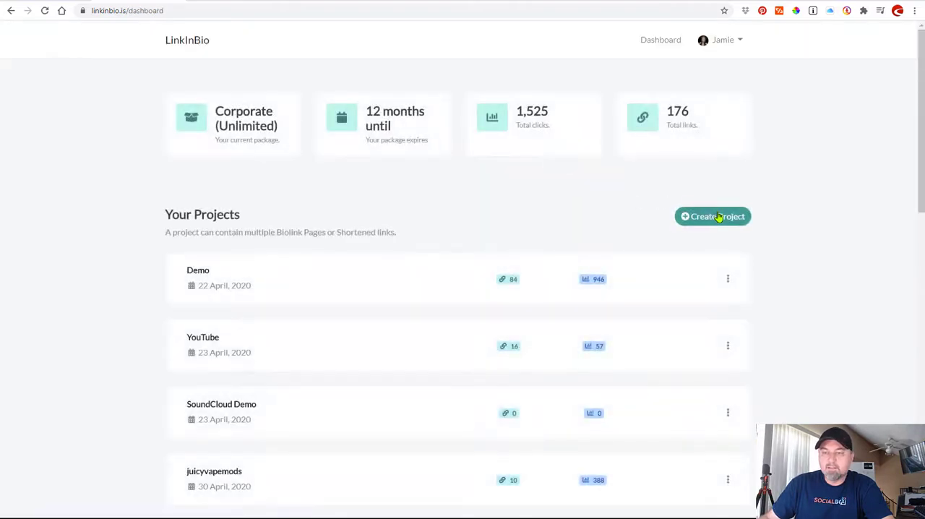
Look through the project list on the dashboard and open the project named 1000.
scroll(375, 211, "down", 5)
scroll(374, 211, "up", 4)
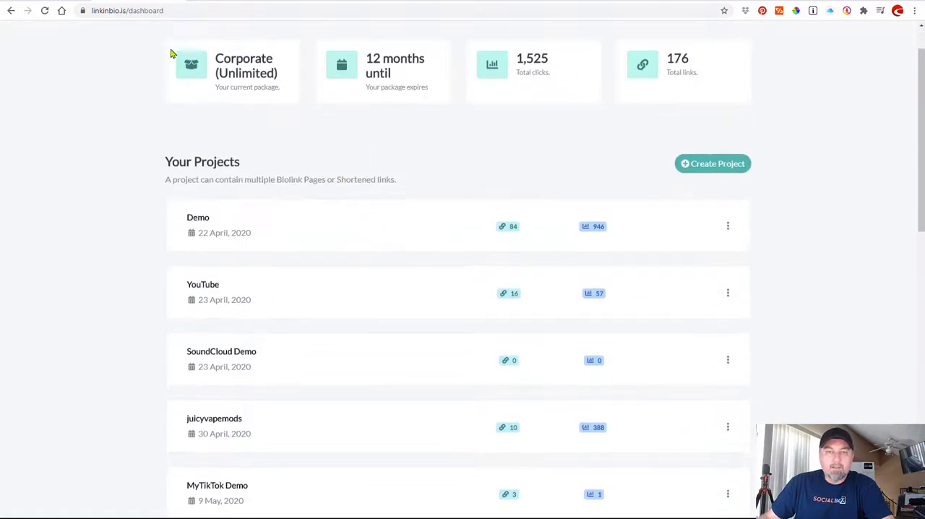
scroll(341, 132, "down", 5)
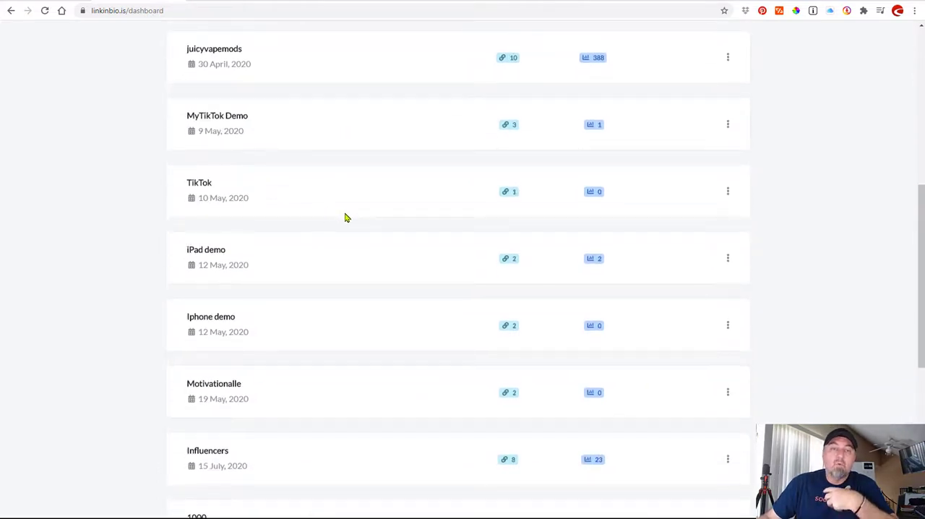
scroll(340, 220, "down", 2)
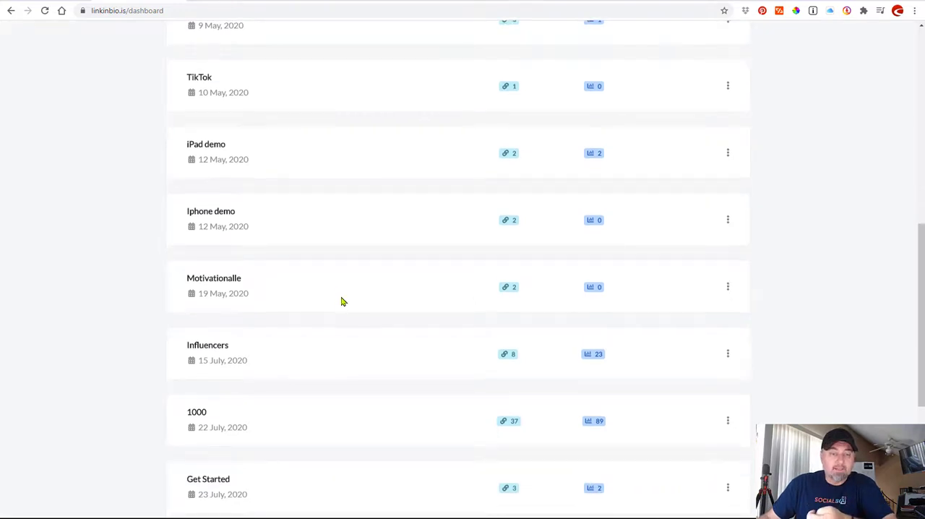
scroll(340, 301, "down", 2)
left_click(196, 255)
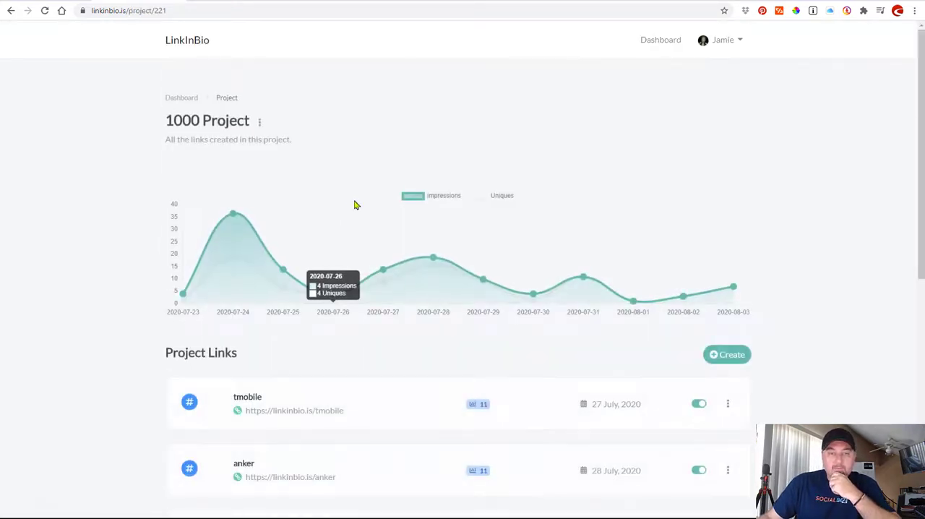
scroll(133, 177, "down", 2)
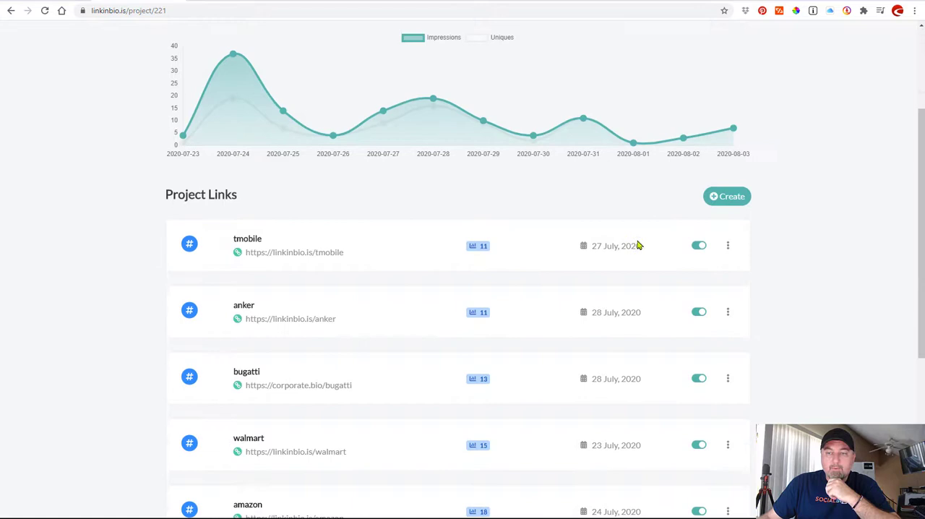
left_click(718, 200)
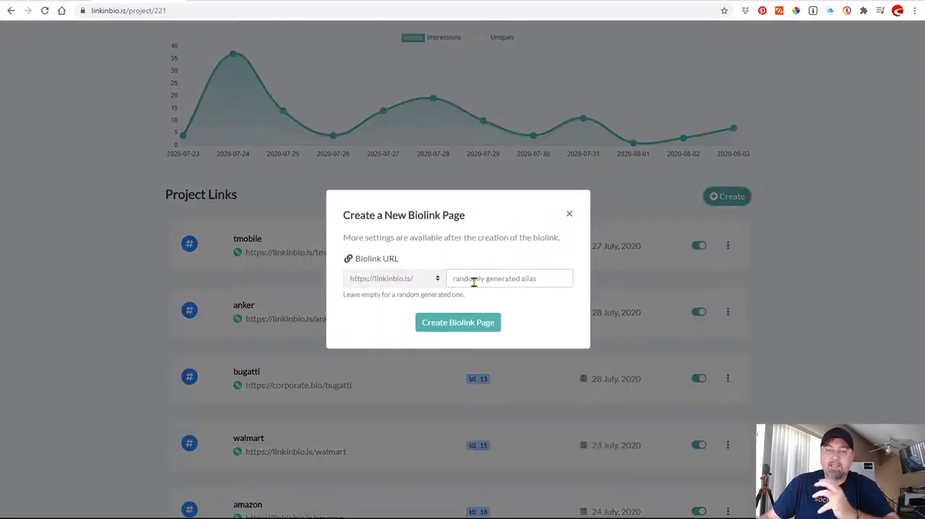
left_click(437, 281)
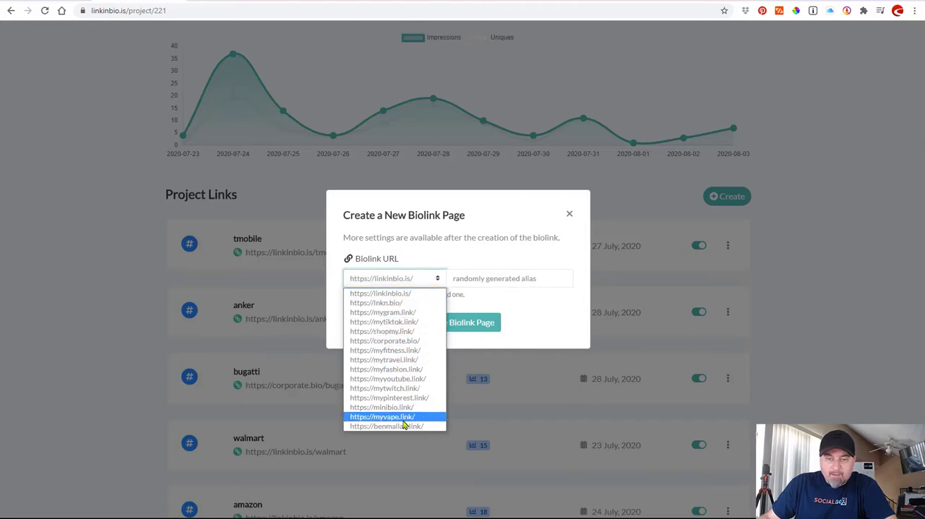
left_click(393, 346)
left_click(476, 281)
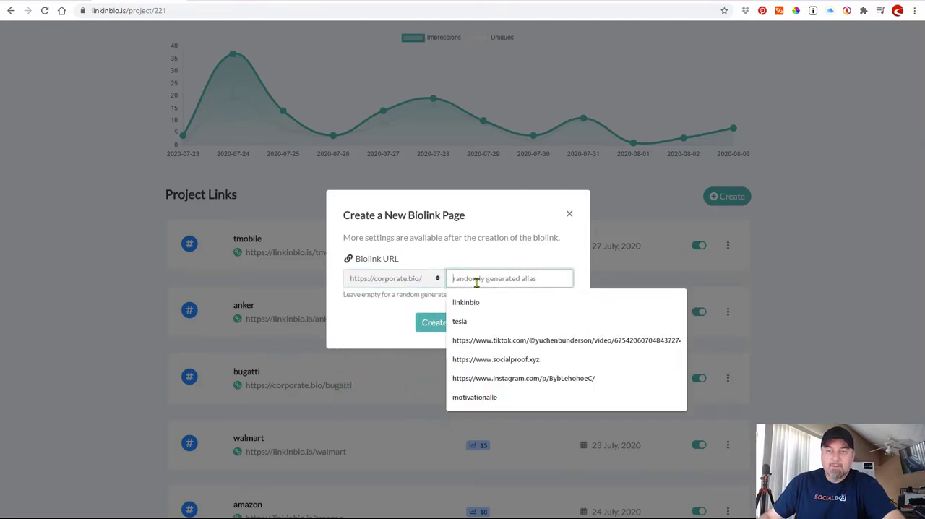
type("boeing")
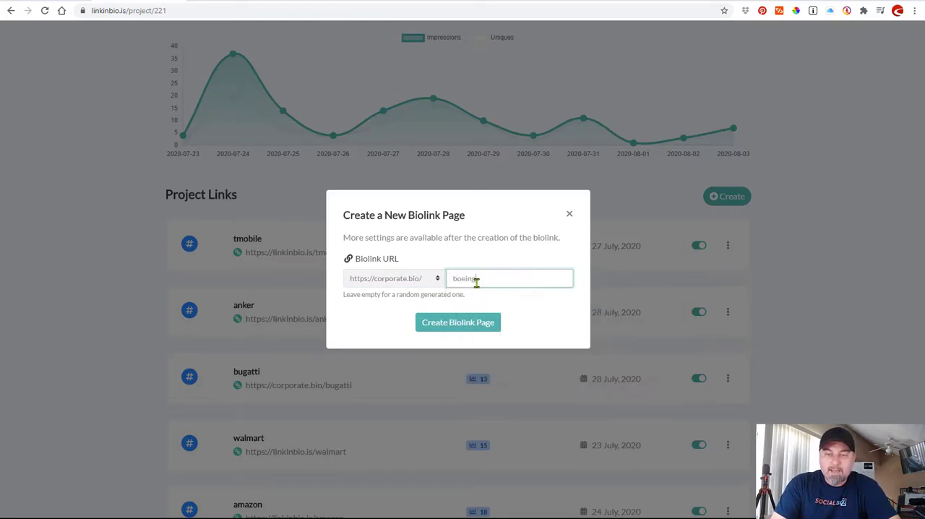
left_click(473, 263)
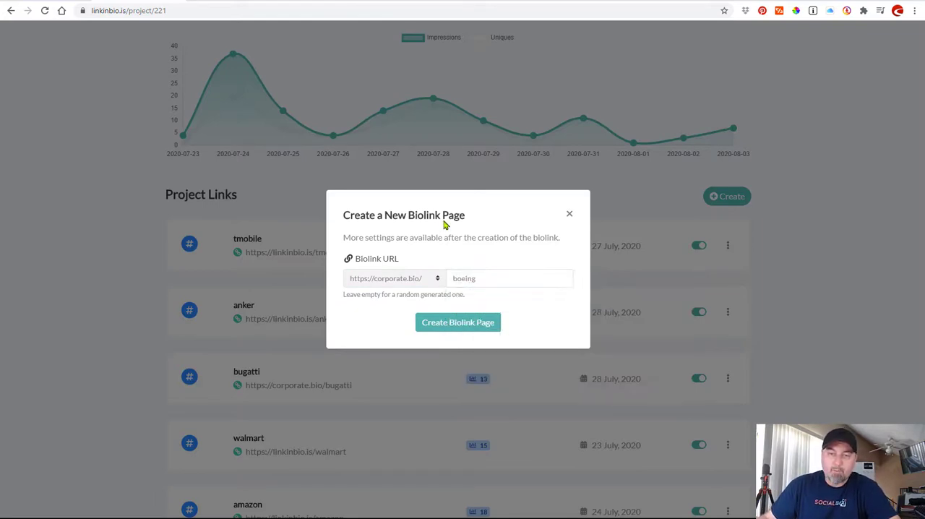
left_click(462, 325)
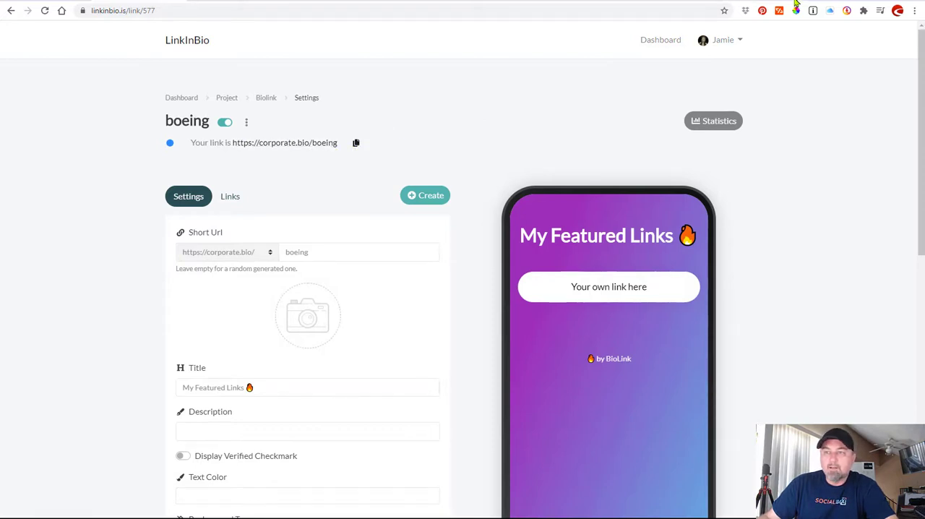
key("ctrl+t")
type("https://corporate.bio/boeing")
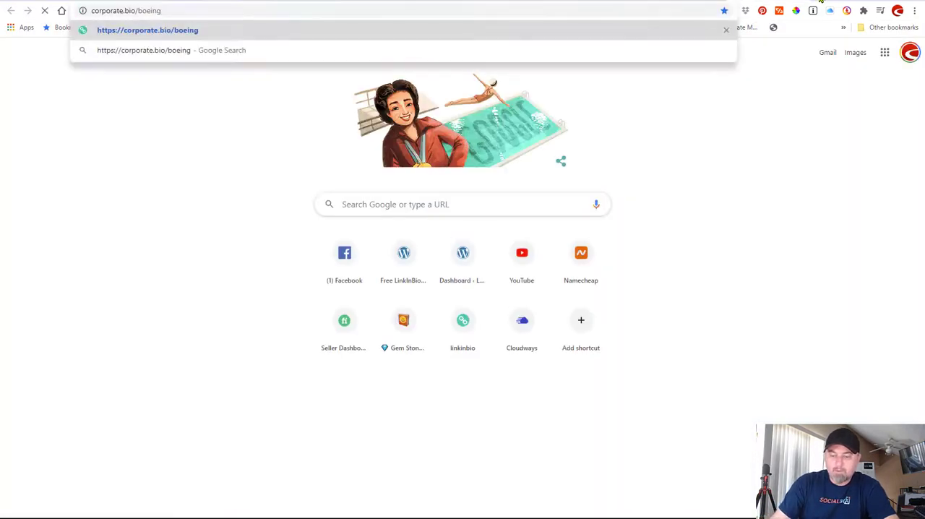
key("Return")
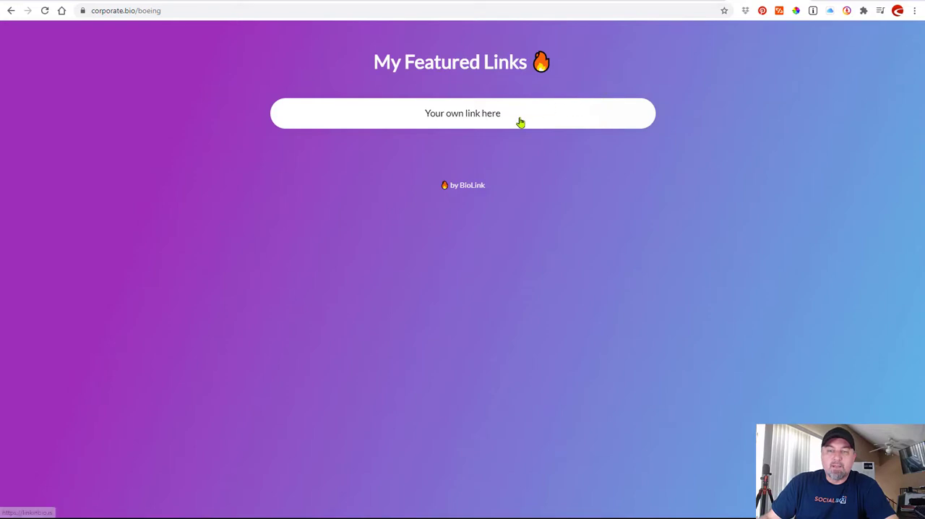
left_click(407, 128)
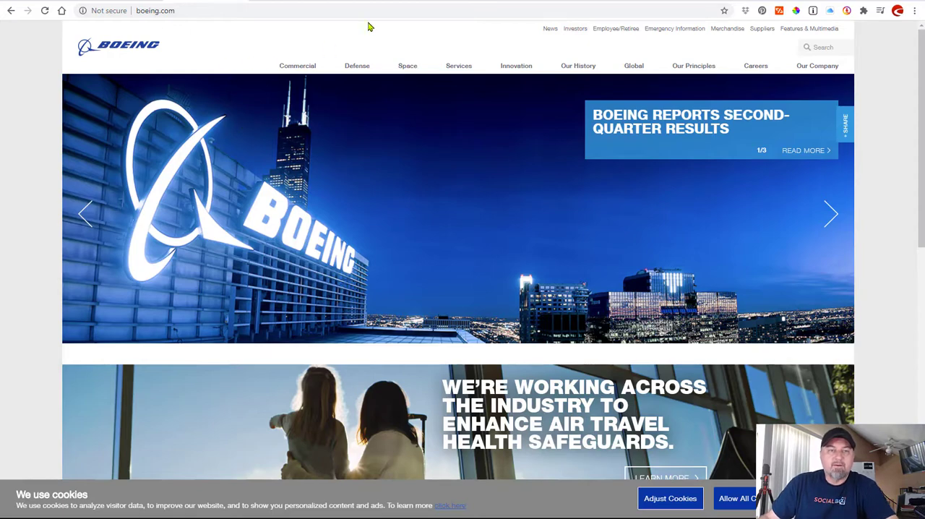
left_click(137, 0)
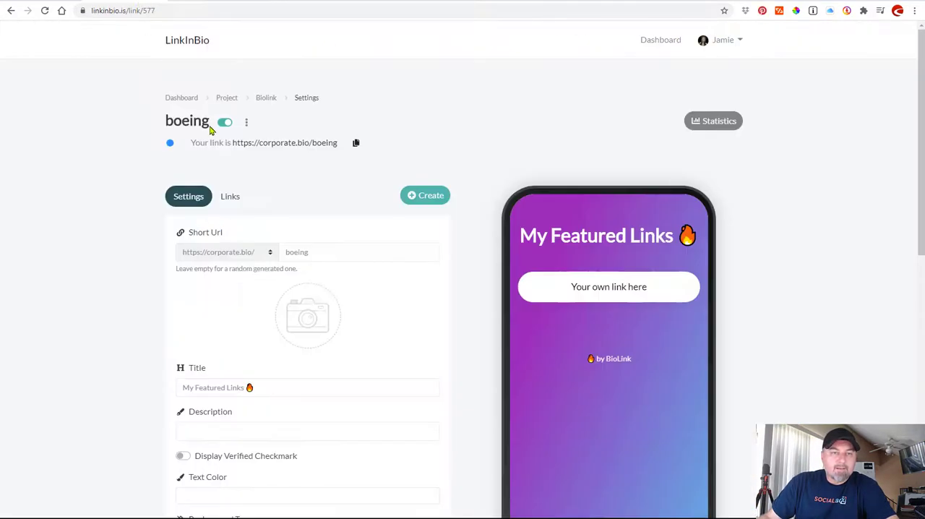
Upload the Boeing logo as the profile image, zoomed out fully so the whole logo fits the crop, and save it.
scroll(217, 195, "down", 2)
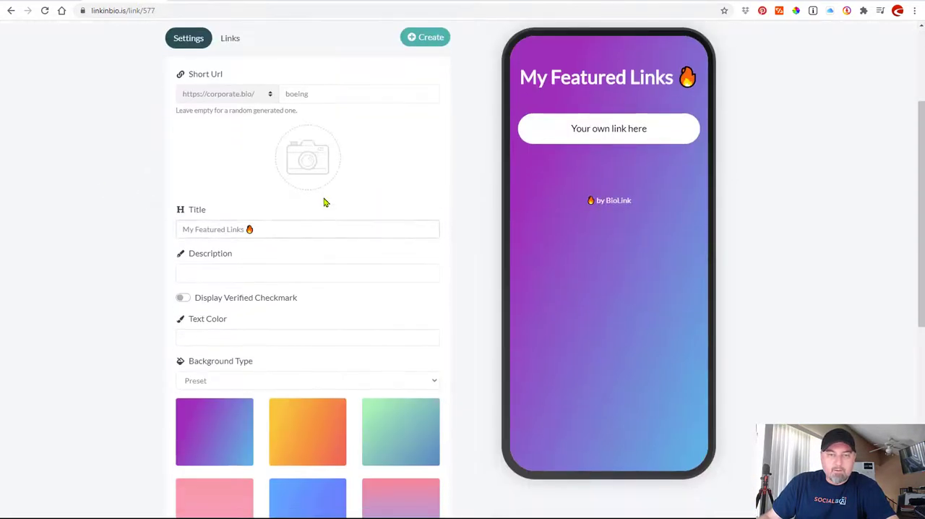
left_click(393, 181)
double_click(199, 66)
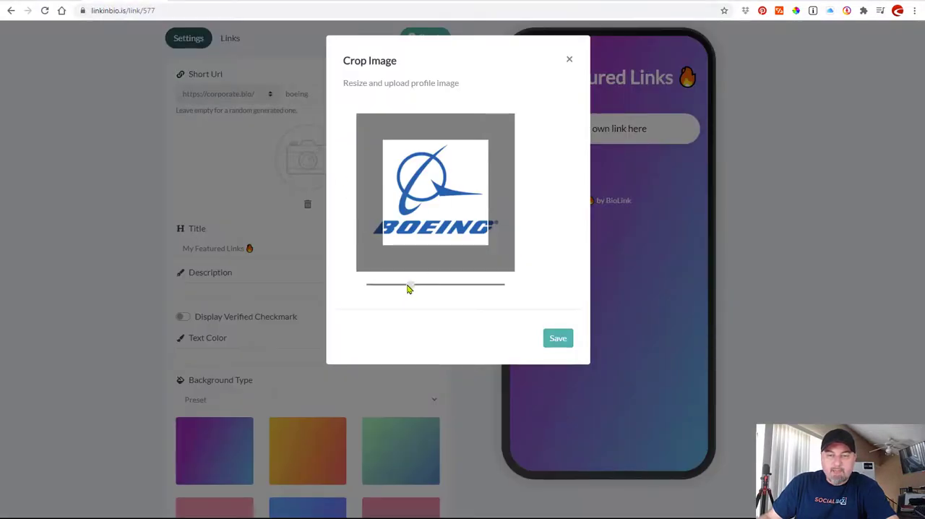
left_click_drag(408, 288, 357, 284)
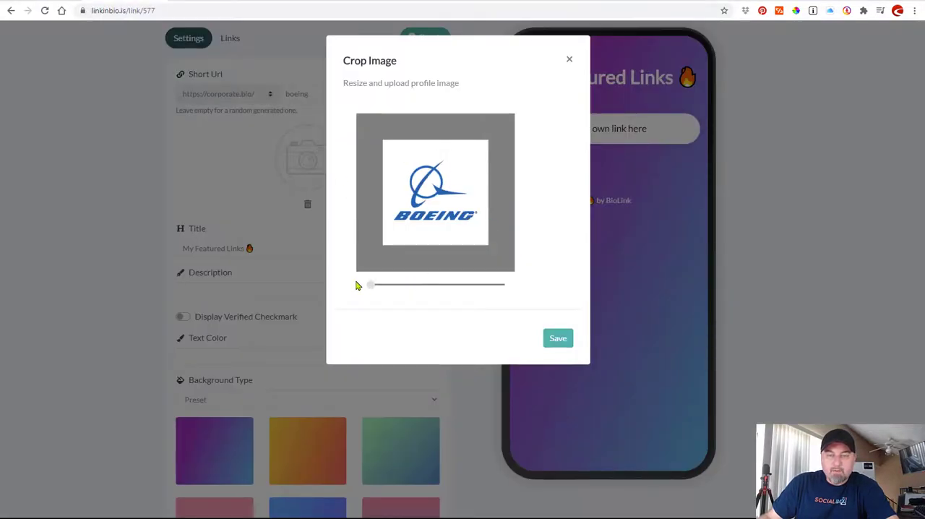
left_click(556, 336)
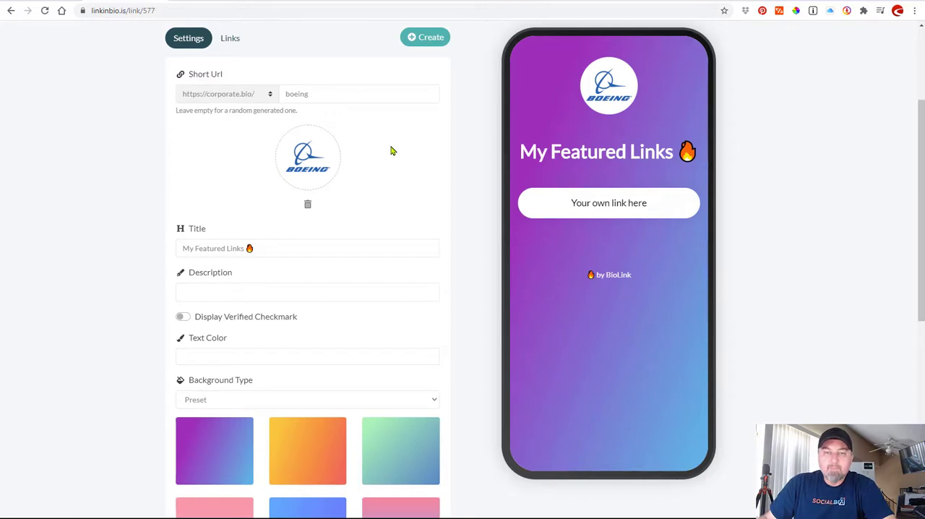
Sample the blue 5187C1 from the lettering of the Boeing profile logo with the colour picker.
left_click(795, 11)
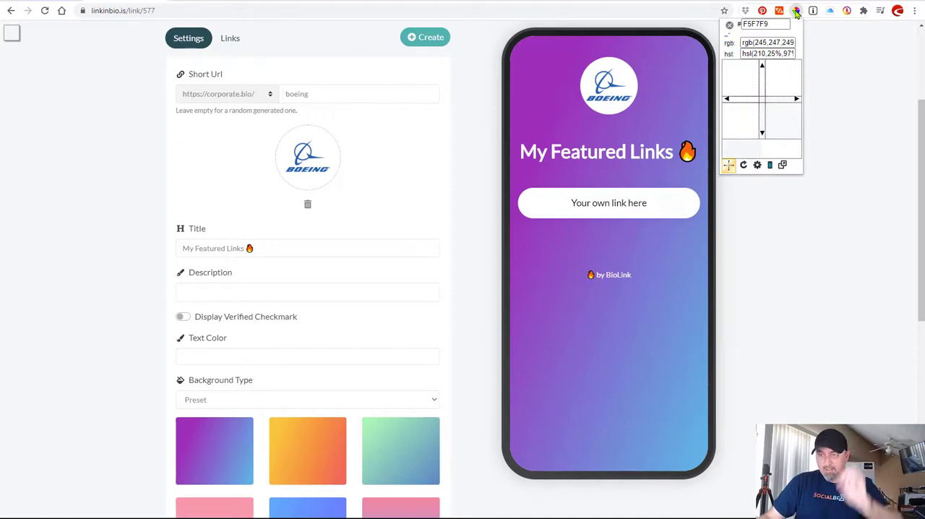
left_click(319, 173)
key("ctrl+c")
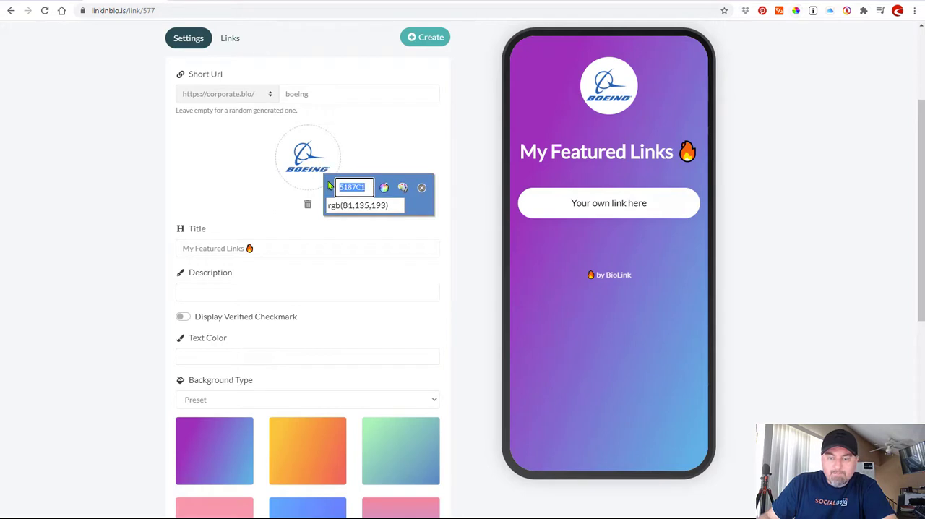
left_click(421, 188)
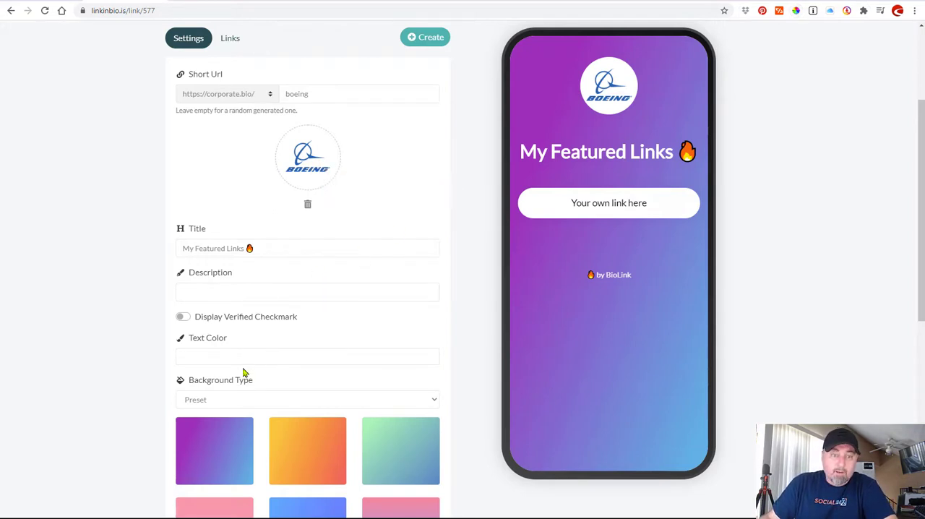
Change the biolink page's background type to Custom Color.
scroll(155, 281, "down", 2)
left_click(222, 253)
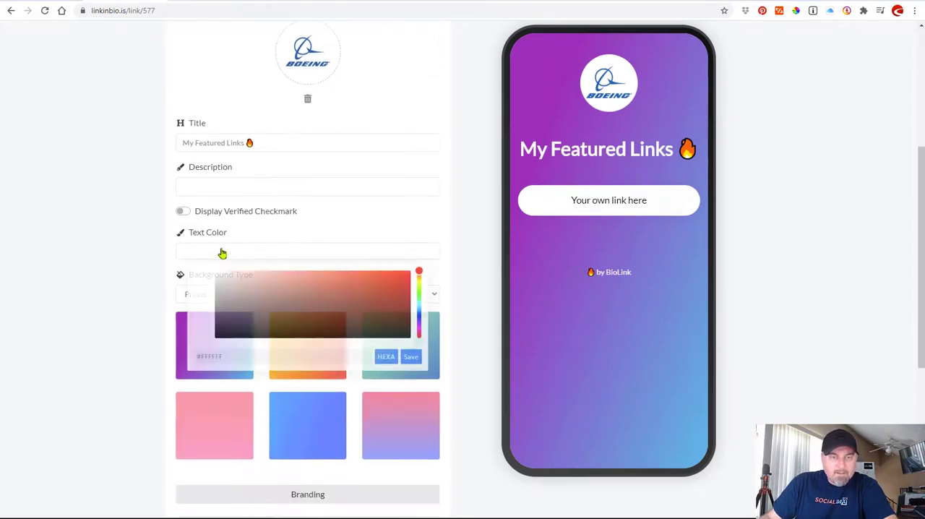
left_click(222, 253)
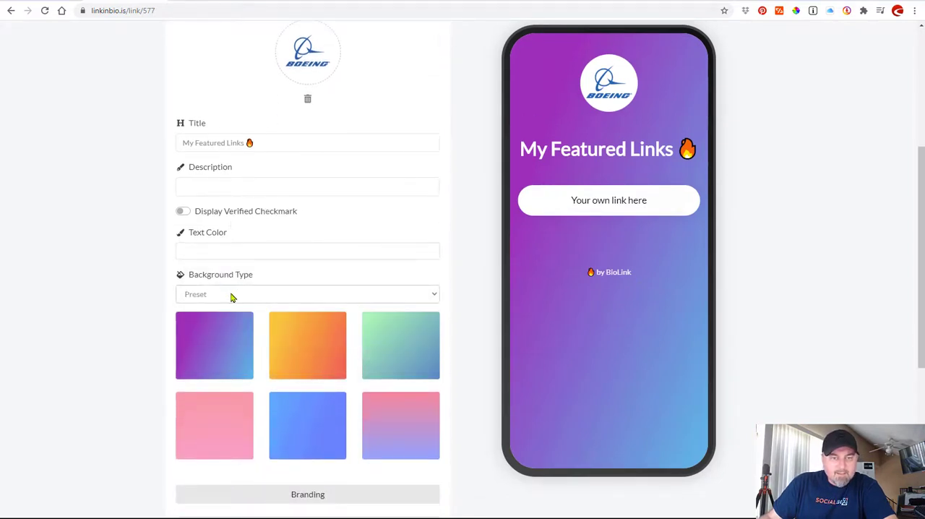
left_click(229, 294)
left_click(221, 329)
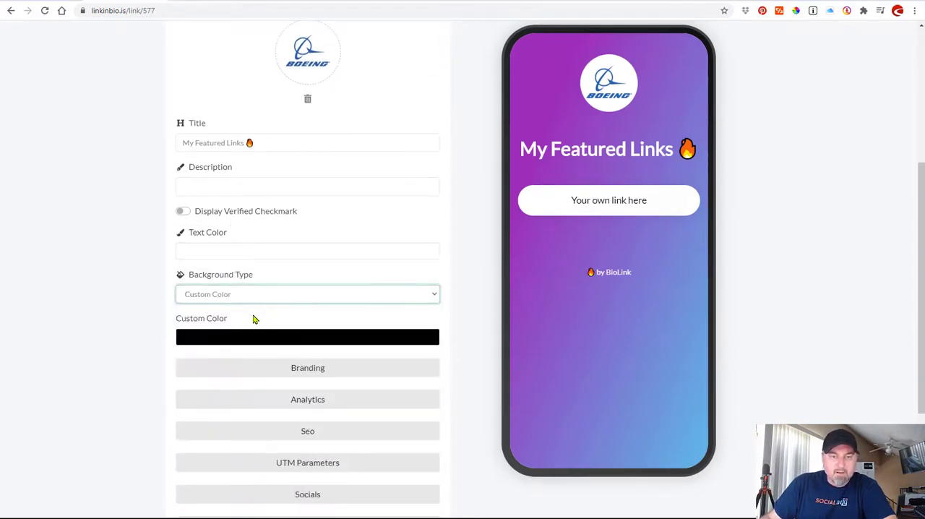
Set the custom background color to the sampled blue 5187C1 and save it.
left_click(240, 339)
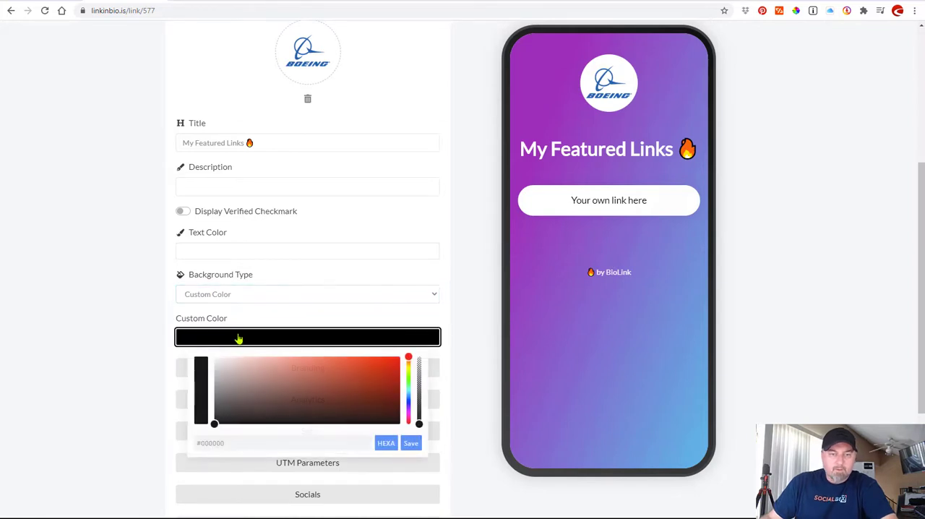
left_click(304, 441)
key("ctrl+v")
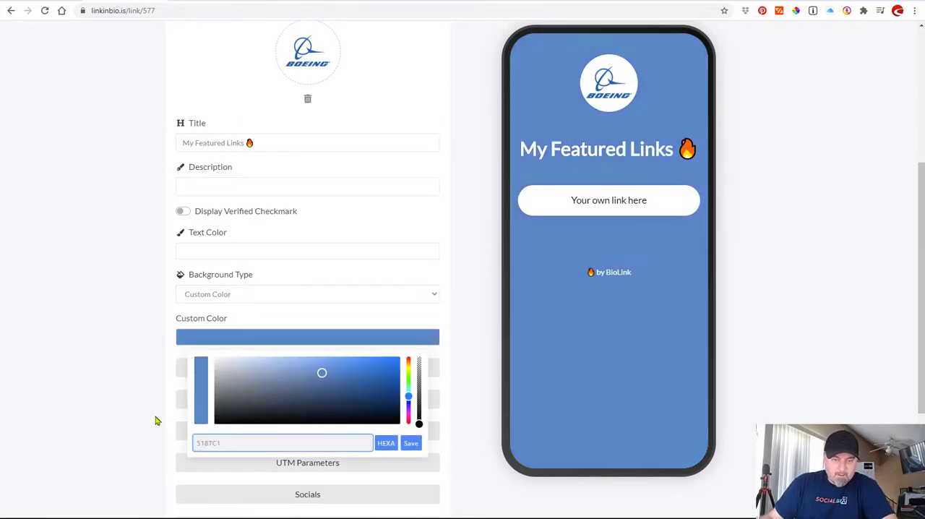
left_click(411, 443)
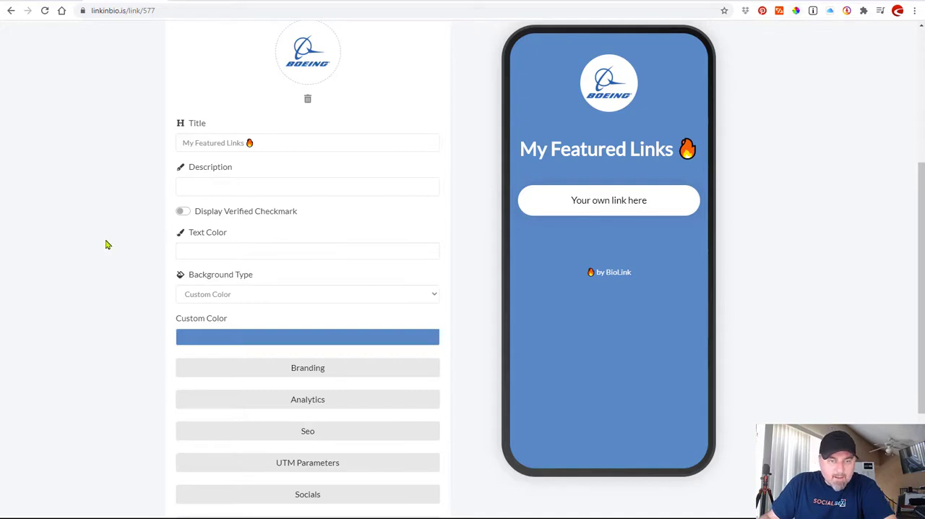
Turn on the verified checkmark and change the page title to BOEING.
left_click(184, 213)
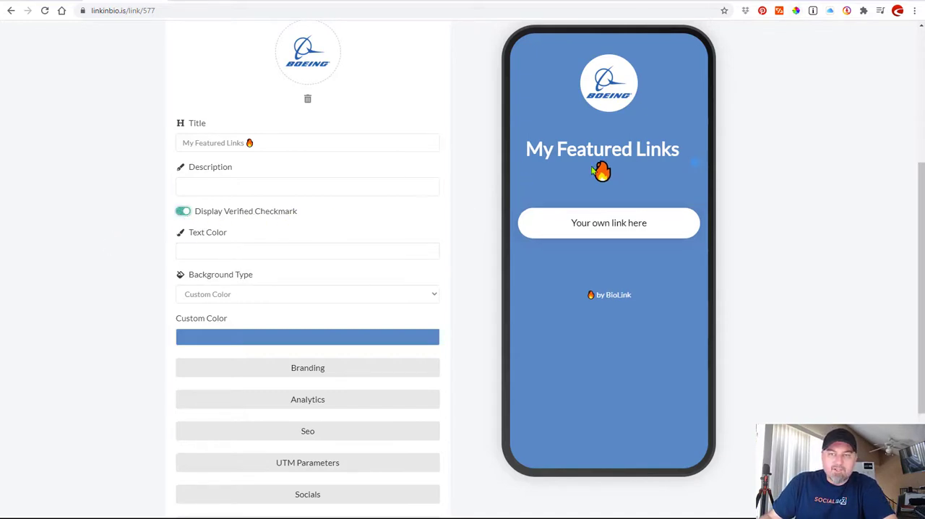
scroll(252, 177, "up", 3)
left_click_drag(254, 248, 174, 248)
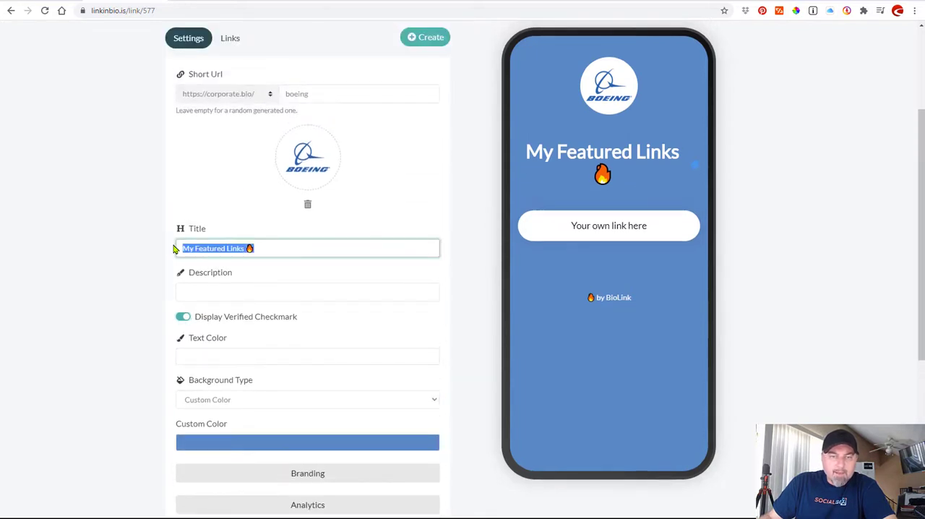
type("BOEING")
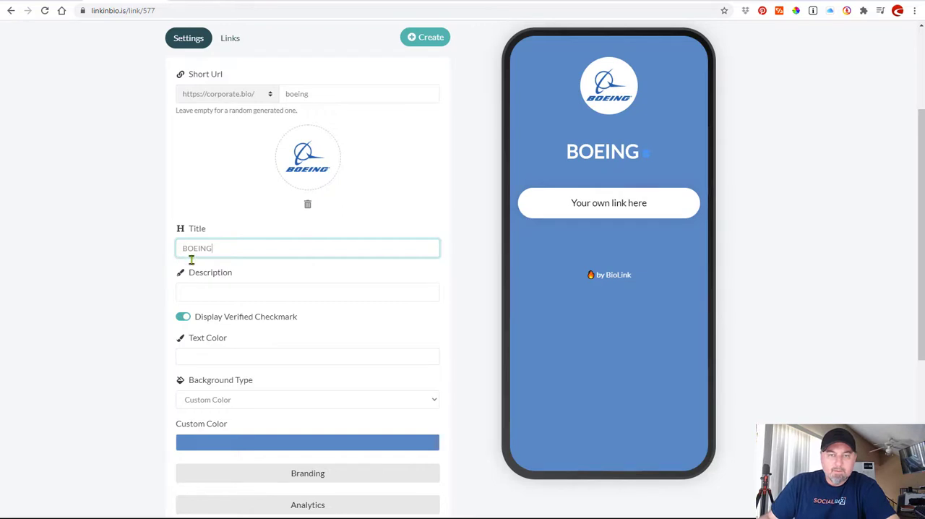
Set the page description to "The Boeing Company".
left_click(200, 288)
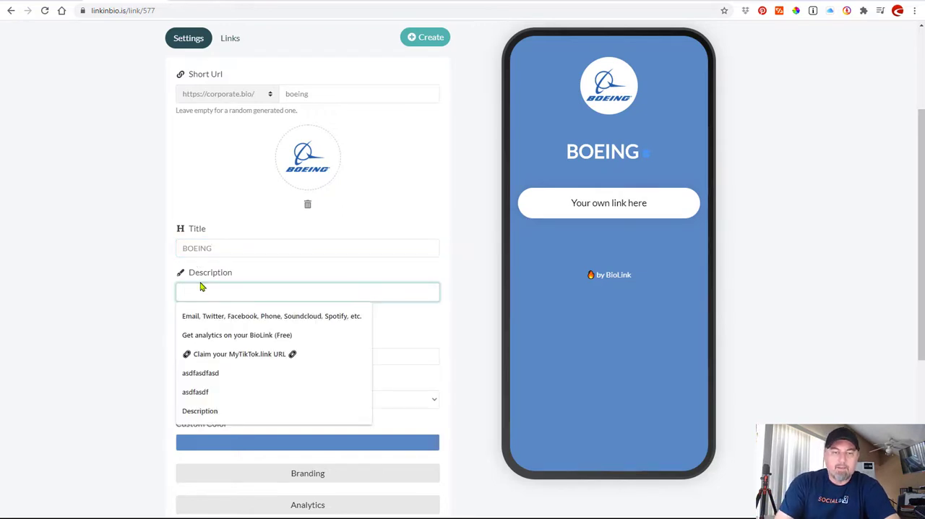
type("The Boeing Company")
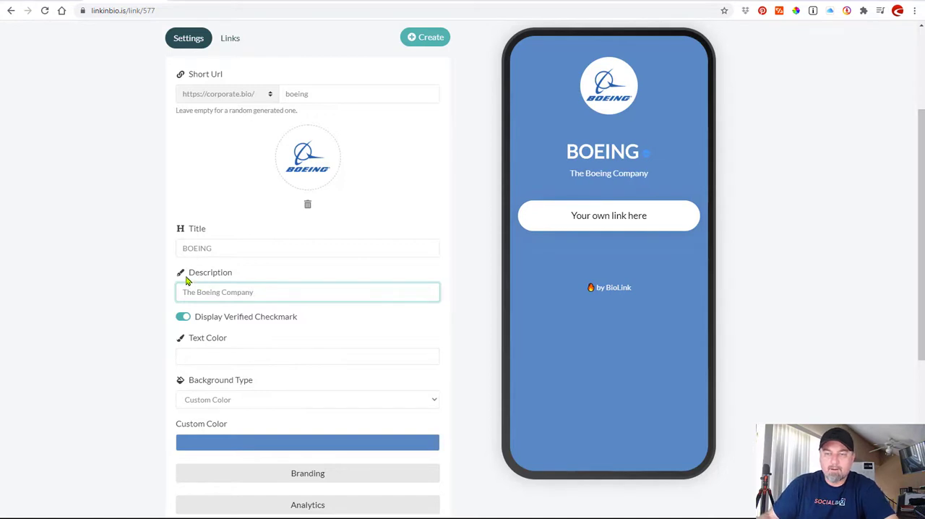
left_click(145, 269)
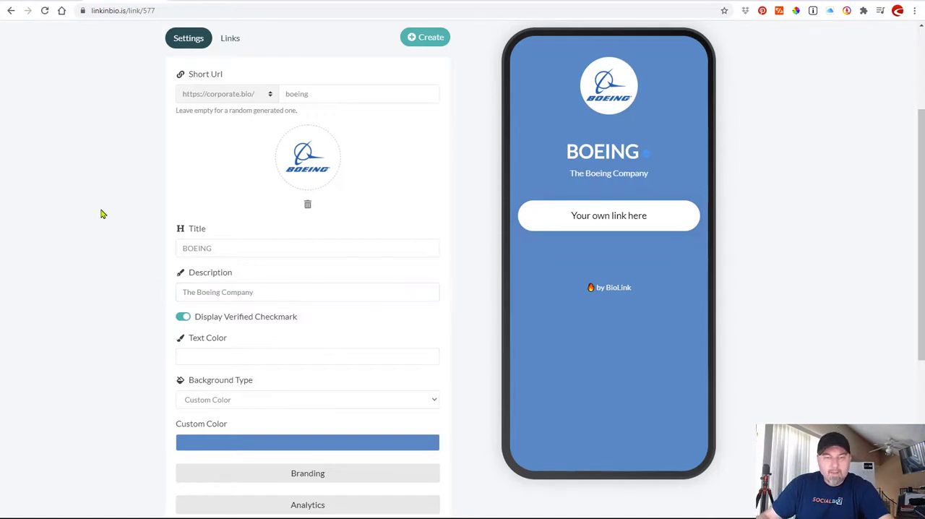
Sample the darker blue 256AB2 from the Boeing profile logo's symbol and close the colour picker.
scroll(101, 214, "down", 1)
scroll(740, 63, "up", 2)
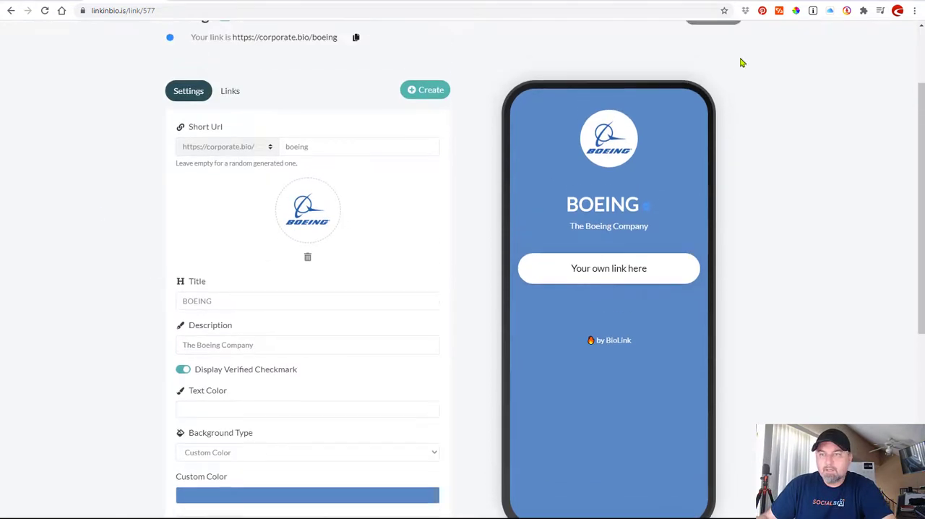
left_click(798, 11)
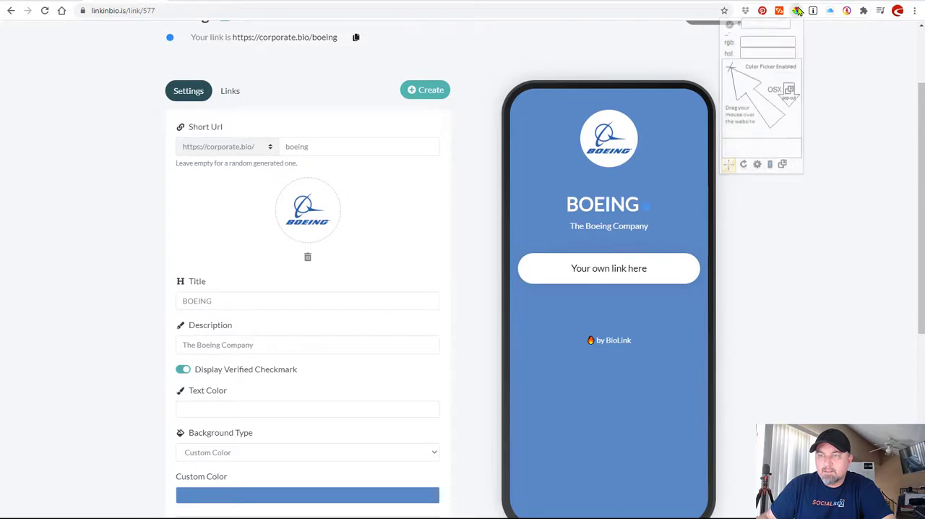
left_click(308, 214)
key("ctrl+c")
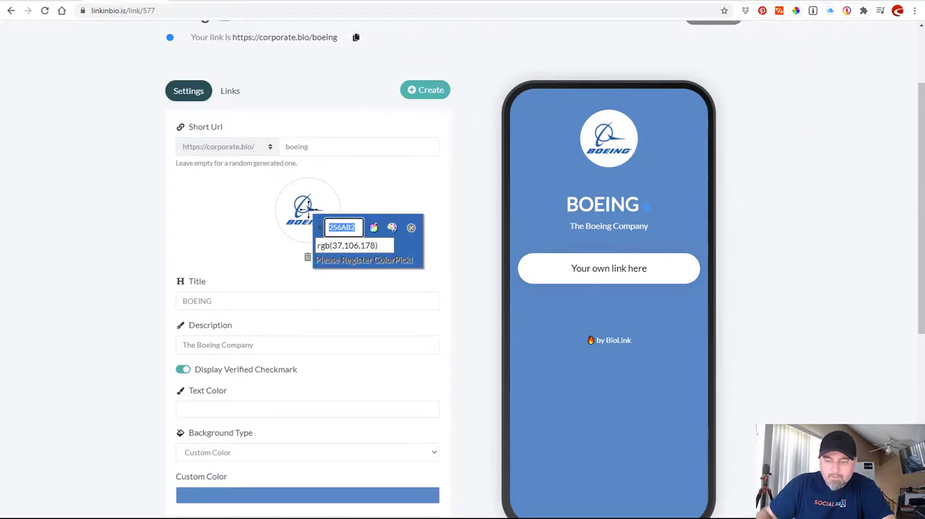
left_click(137, 231)
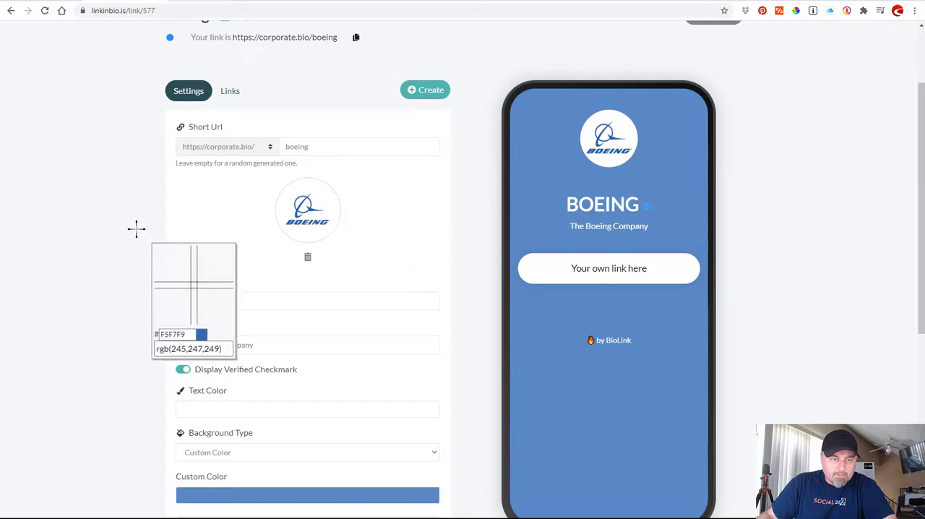
left_click(428, 221)
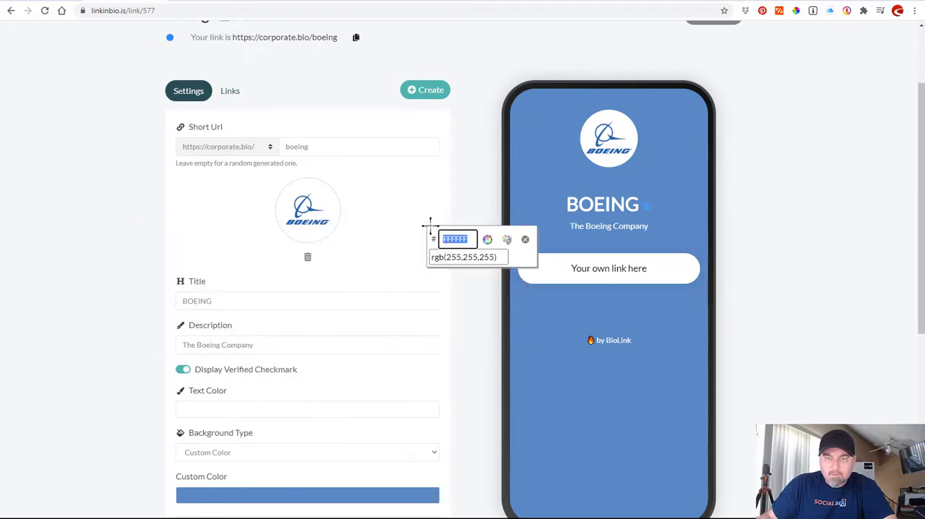
left_click(525, 241)
Replace the custom background color with 256AB2 and save it.
scroll(145, 257, "down", 2)
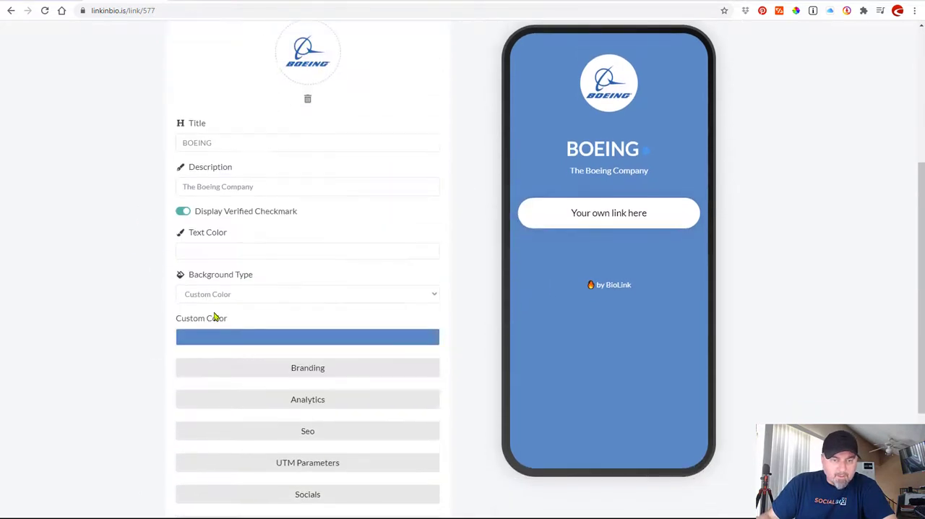
left_click(226, 339)
left_click_drag(358, 444, 159, 438)
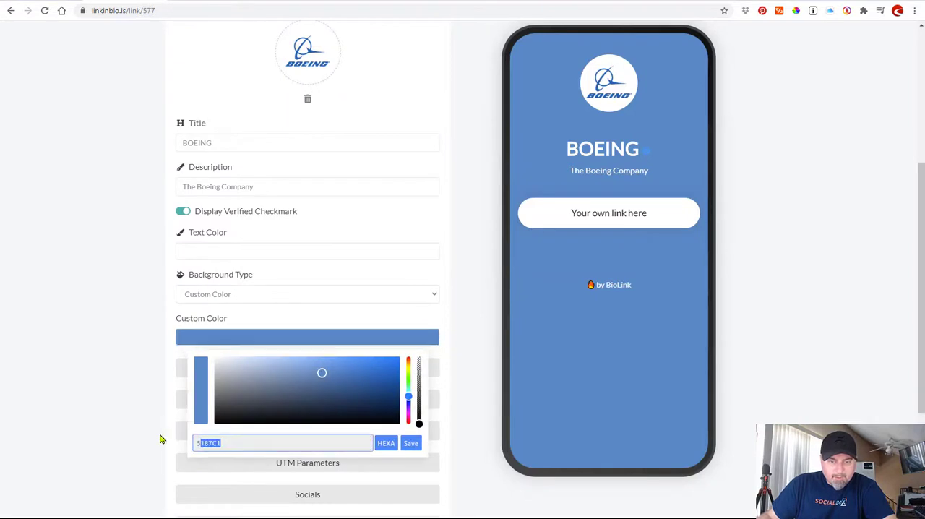
key("ctrl+v")
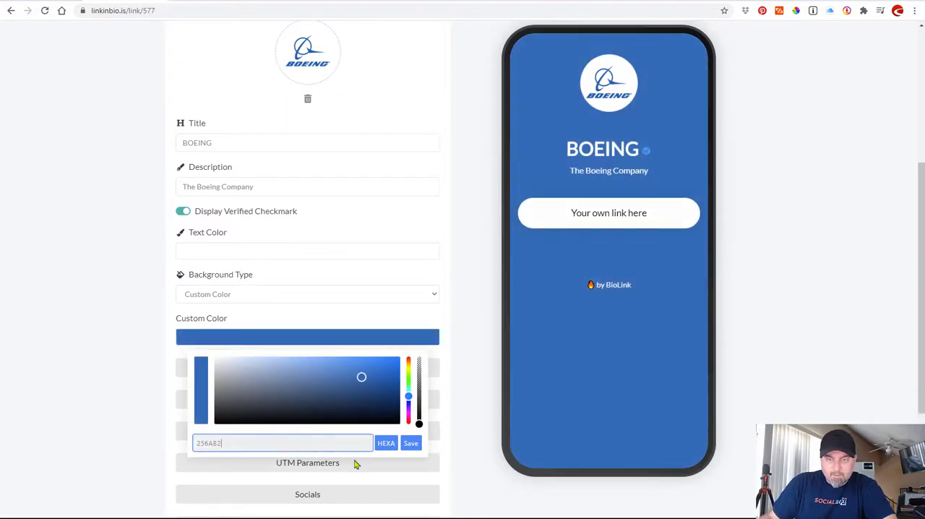
left_click(411, 443)
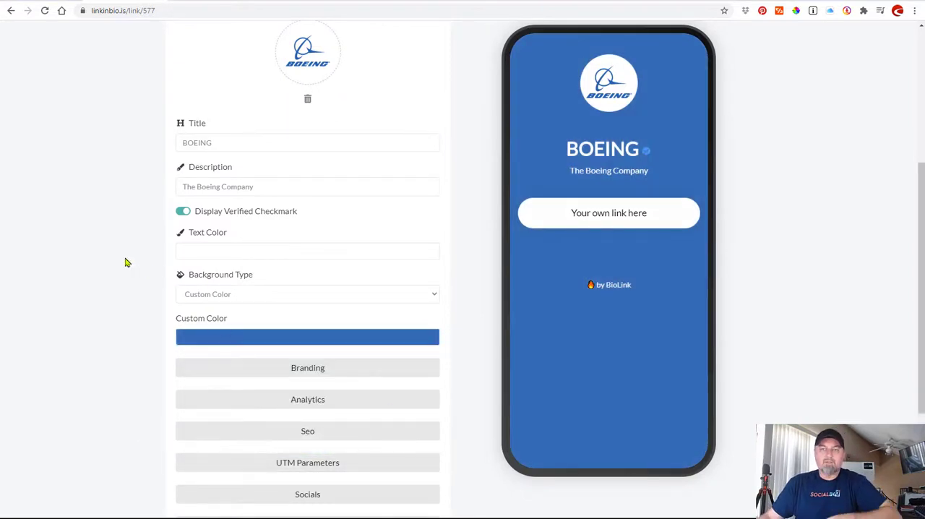
Show the page's links, switch to the boeing.com tab and copy the link address of the second-quarter results story.
scroll(120, 266, "up", 2)
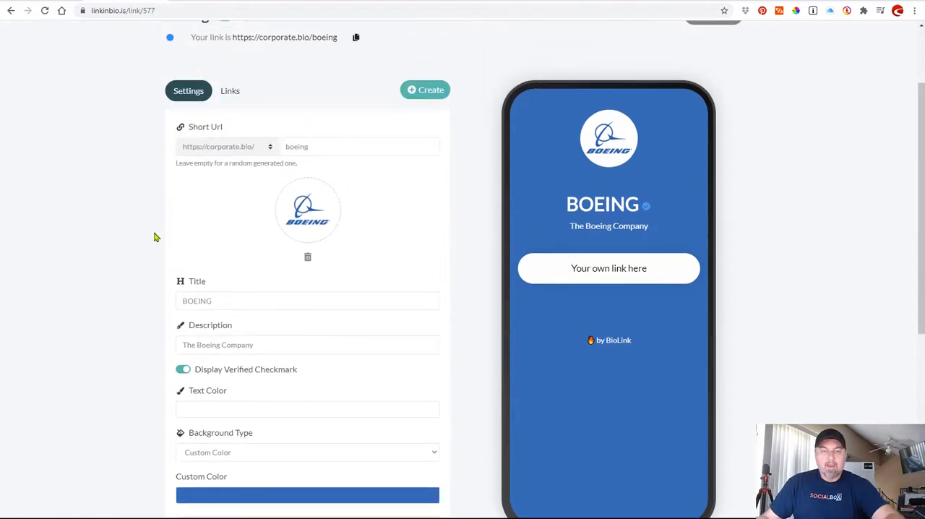
left_click(233, 92)
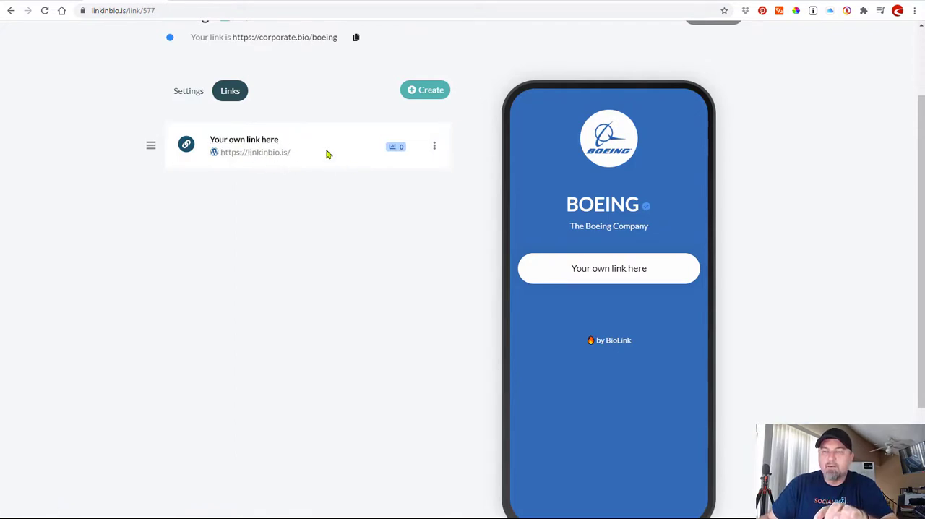
left_click(220, 2)
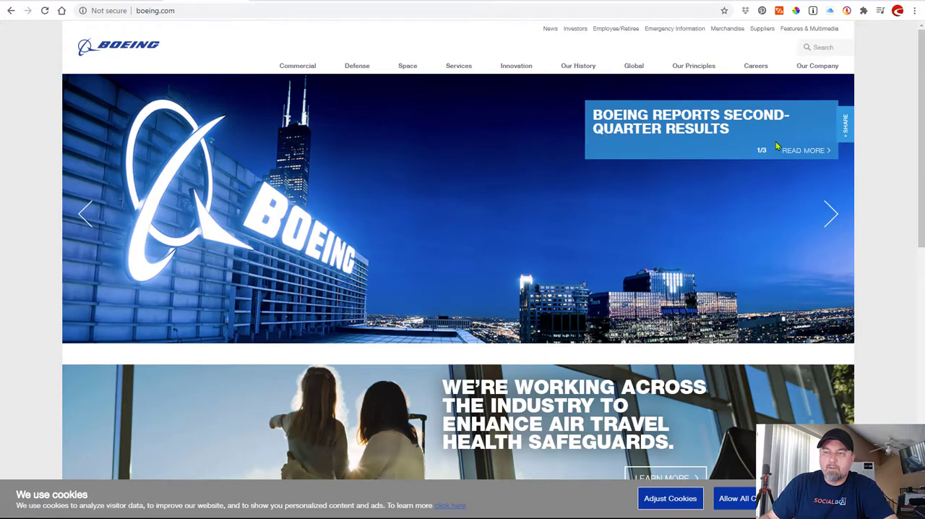
right_click(802, 152)
left_click(847, 249)
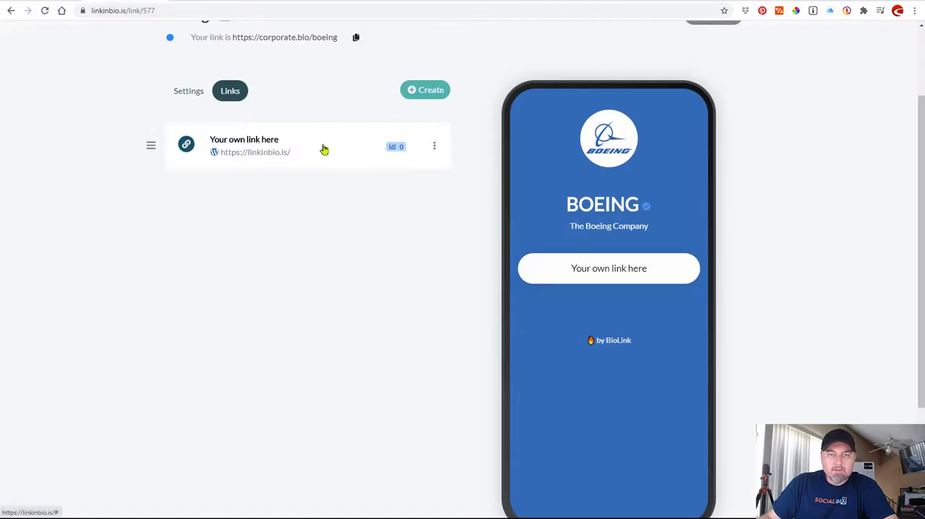
Set the default link's destination to the copied boeing.mediaroom.com second-quarter results URL and name the link "Second Quarter Results".
left_click(322, 149)
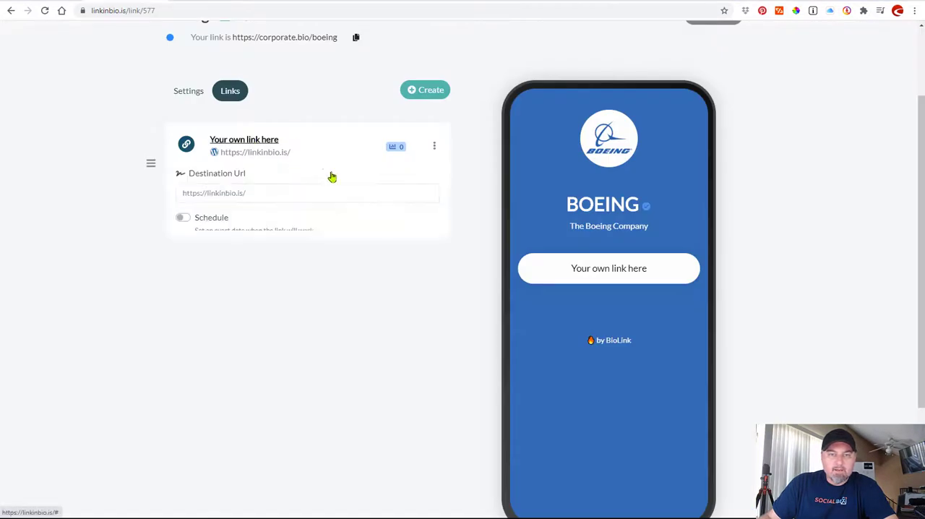
left_click_drag(268, 198, 162, 185)
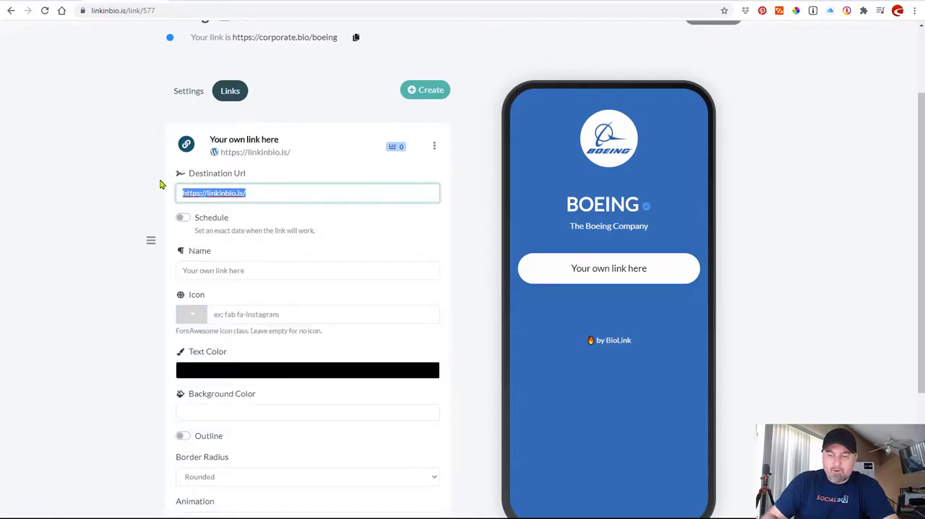
type("https://boeing.mediaroom.com/2020-07-29-Boeing-Reports-Second-Quarter-Results")
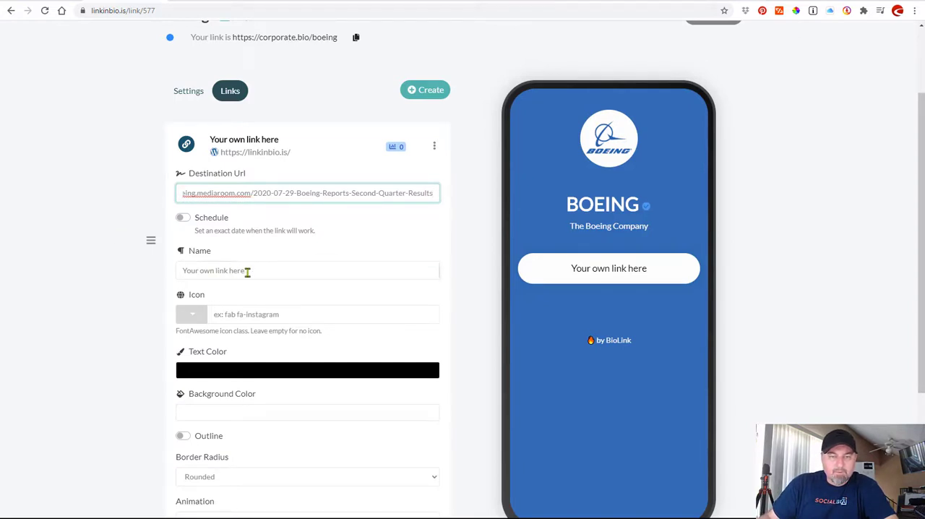
left_click_drag(248, 272, 180, 272)
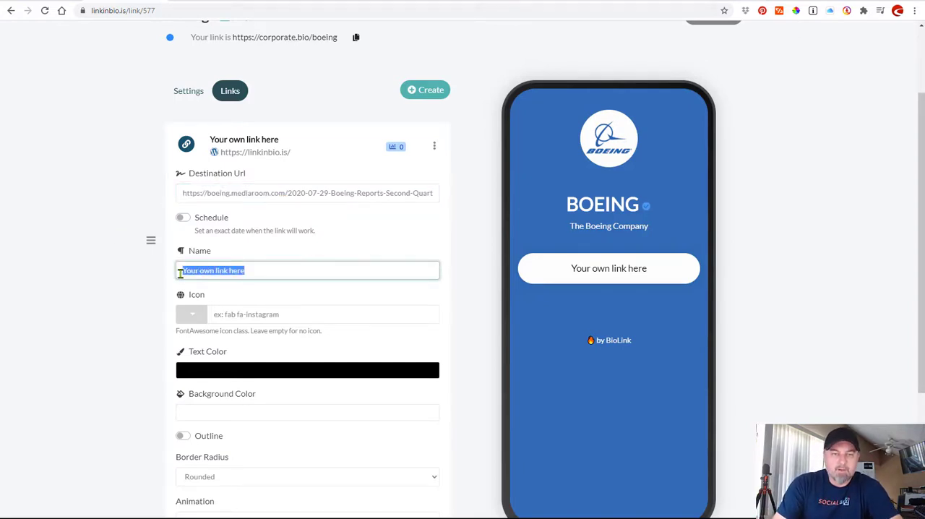
type("Secon")
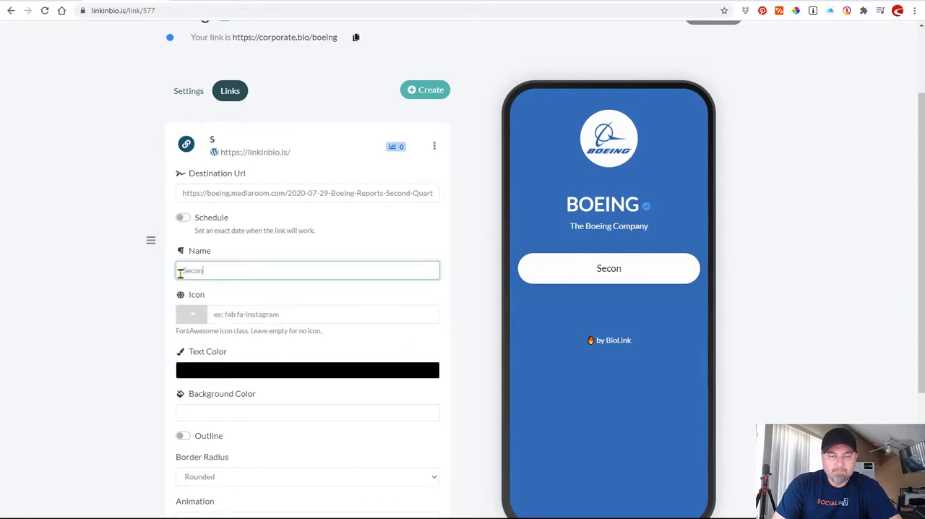
type("d Quarte")
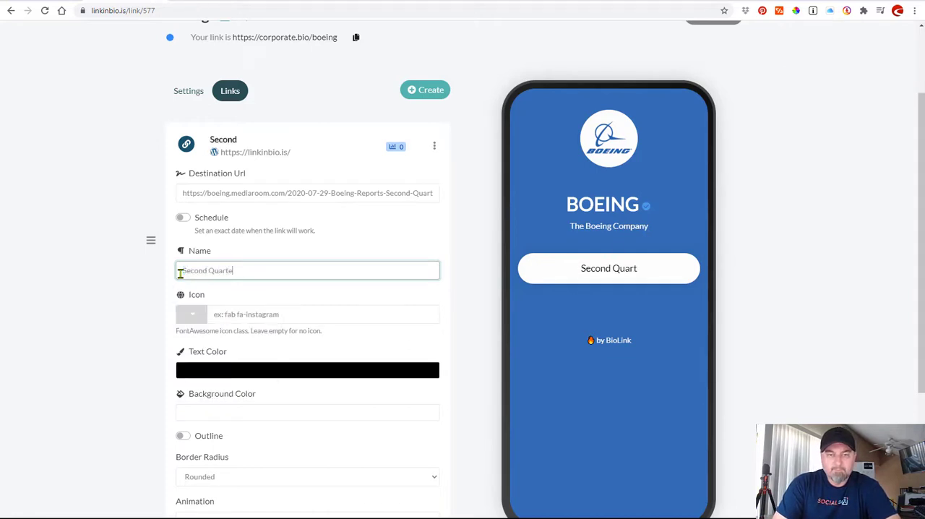
type("r Results")
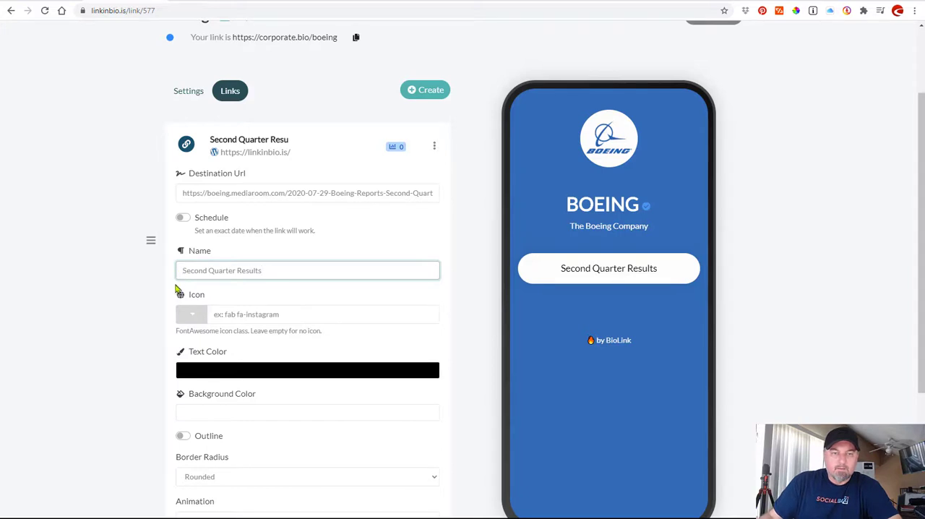
Re-enter the last word of the link's name as "Results" so it reads "Second Quarter Results", and collapse the link's settings.
left_click(170, 292)
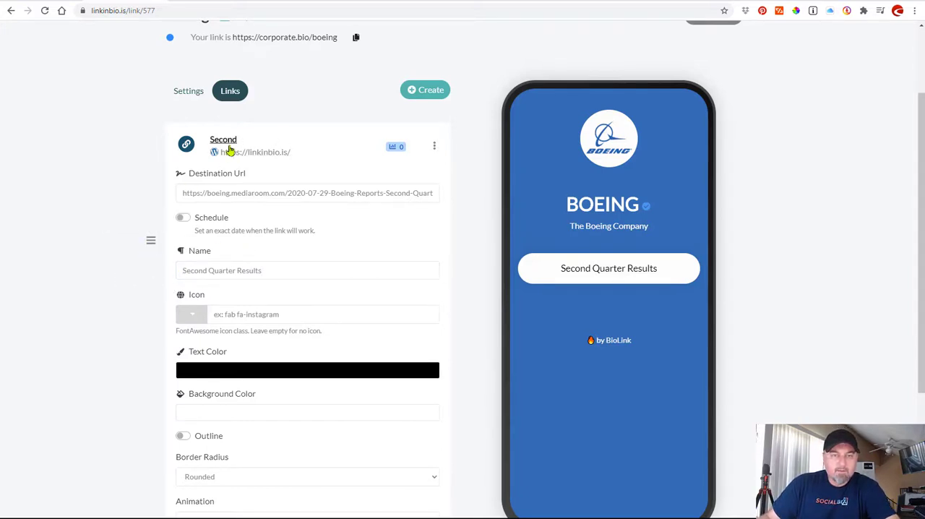
left_click(269, 269)
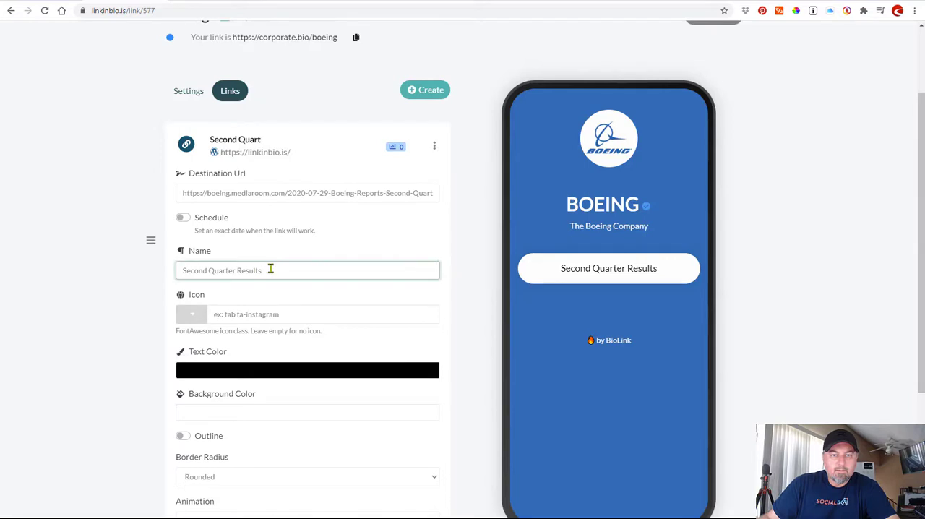
key("BackSpace")
key("BackSpace")
key("BackSpace")
key("BackSpace")
key("BackSpace")
key("BackSpace")
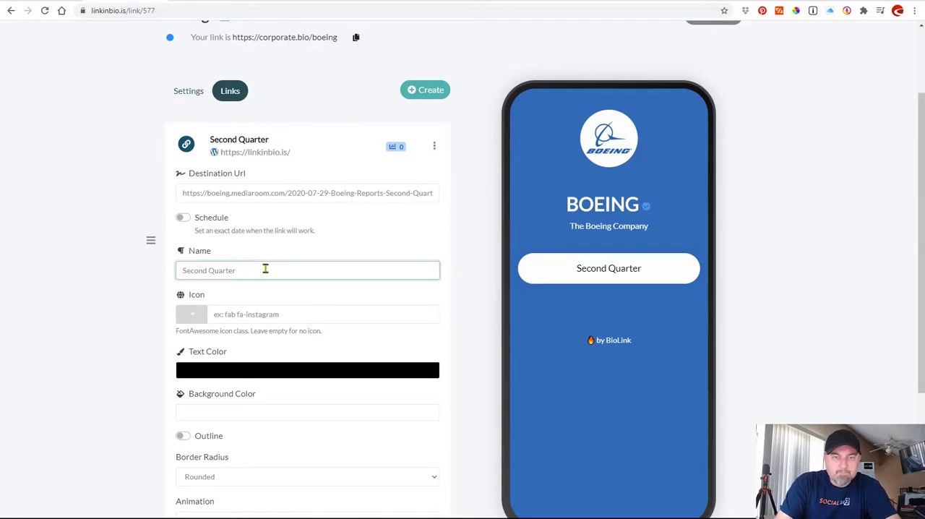
type("Resul")
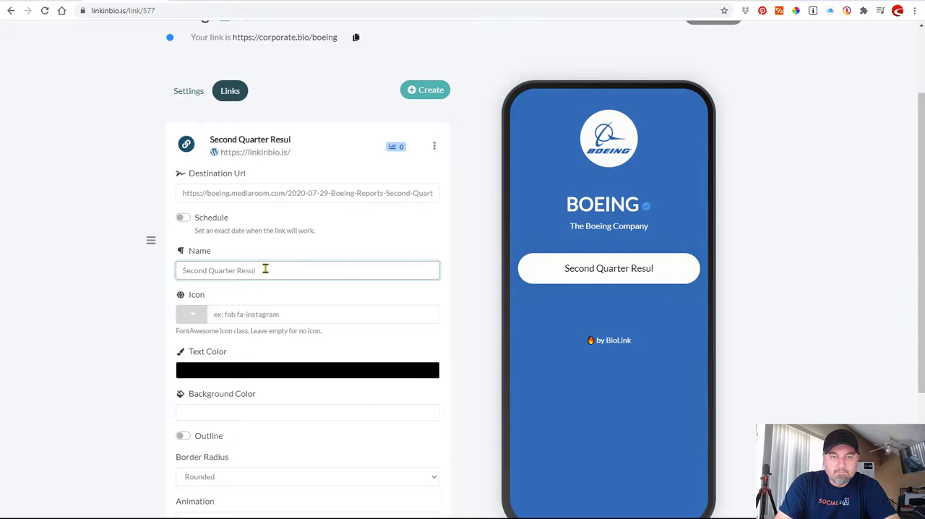
type("ts")
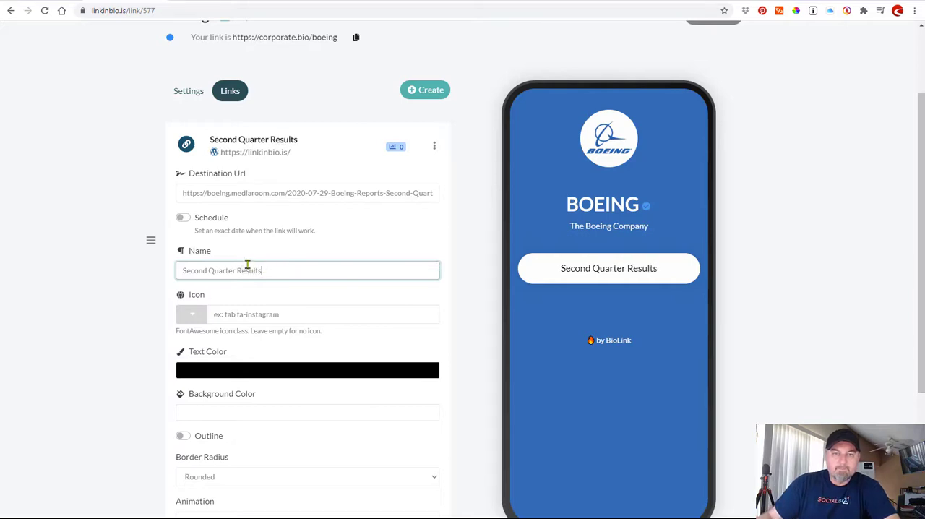
left_click(238, 142)
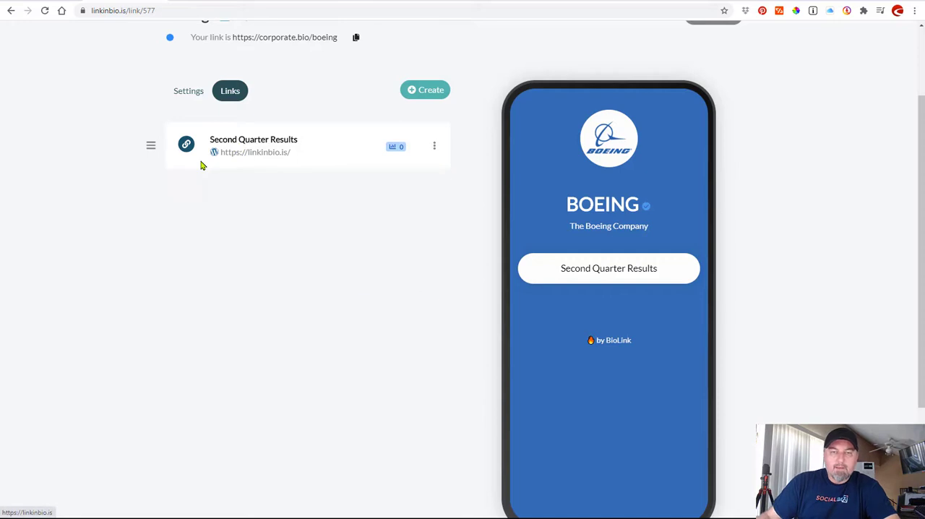
Switch to Boeing's YouTube channel, copy the share link of the "Our Commitment to You" video and return to the LinkInBio editor.
left_click(284, 38)
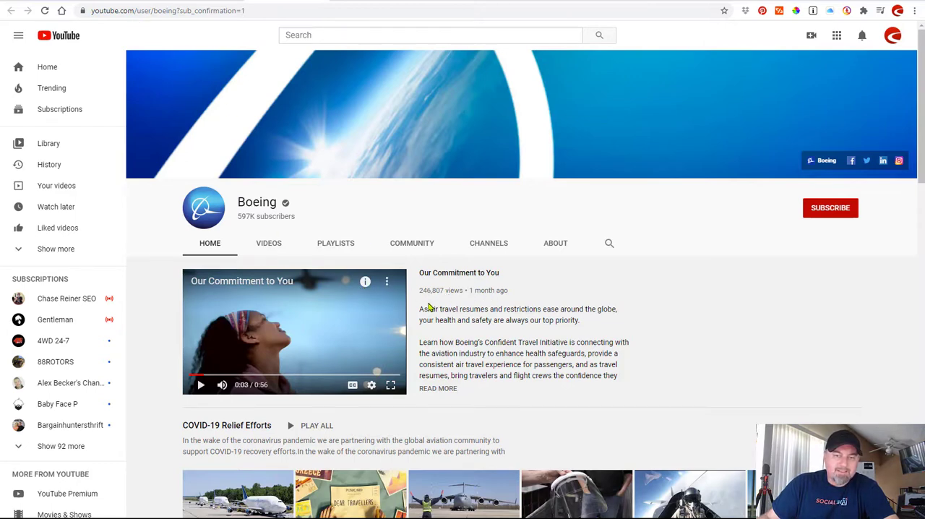
left_click(387, 283)
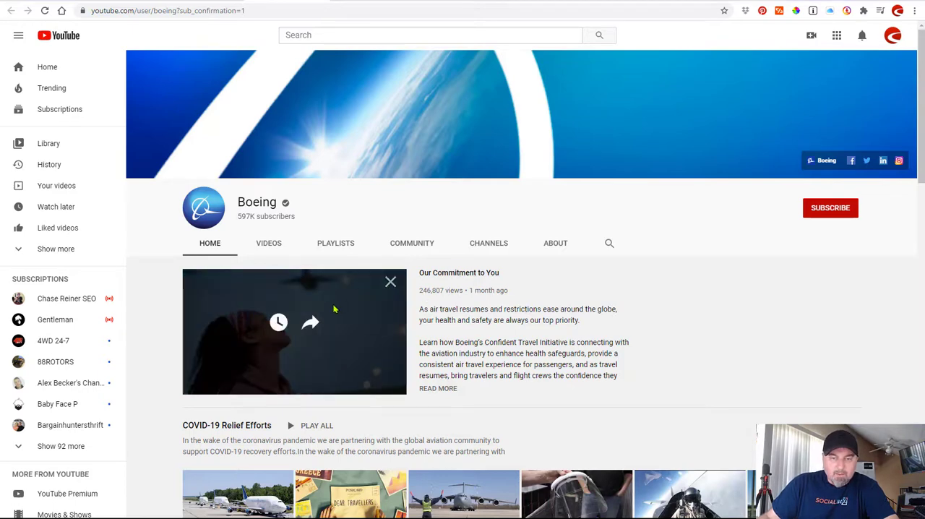
left_click(312, 324)
key("ctrl+c")
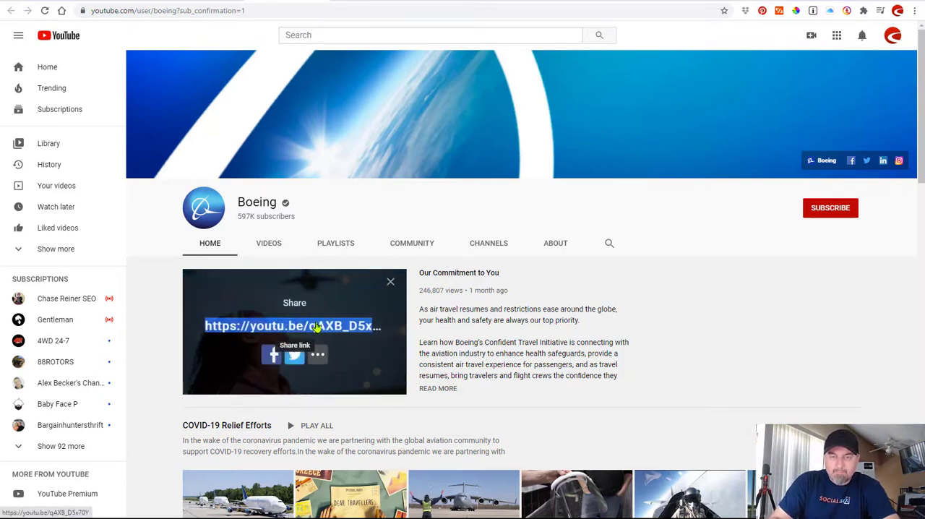
left_click(125, 3)
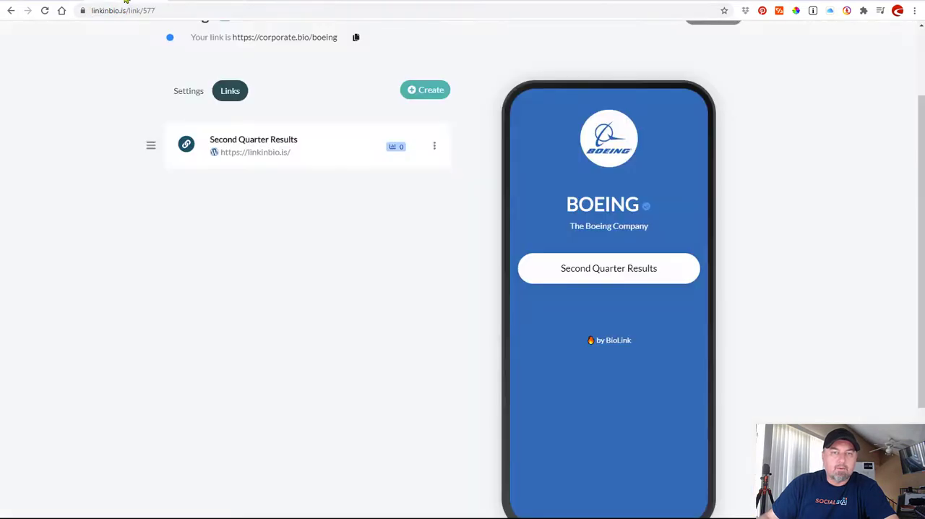
left_click(438, 94)
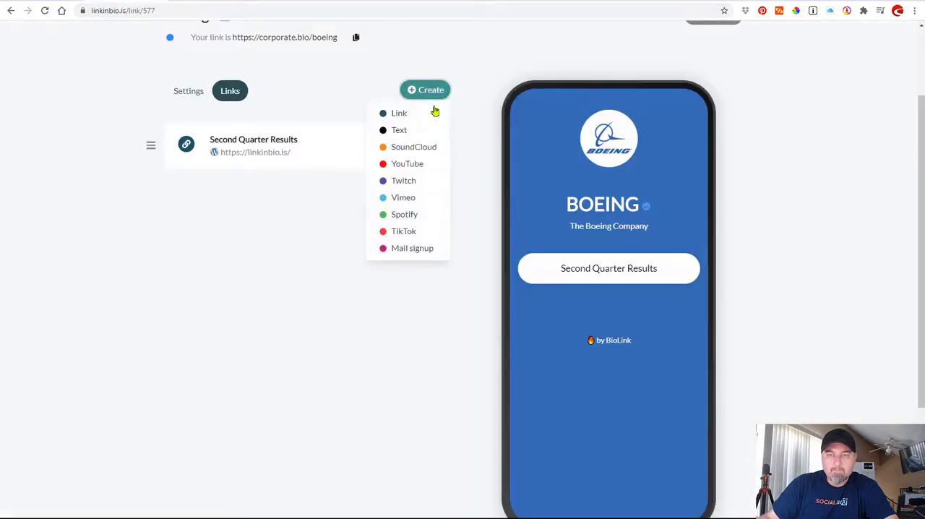
left_click(404, 163)
left_click(425, 287)
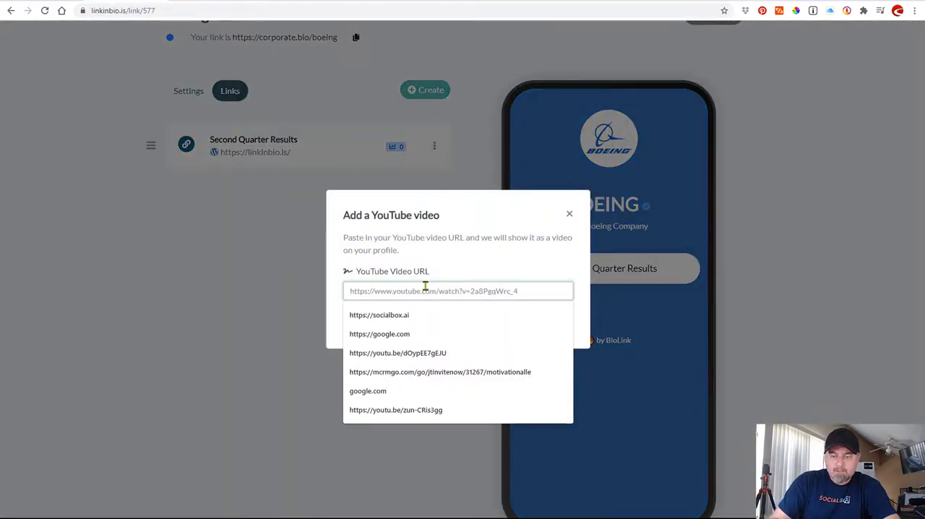
key("ctrl+v")
left_click(456, 323)
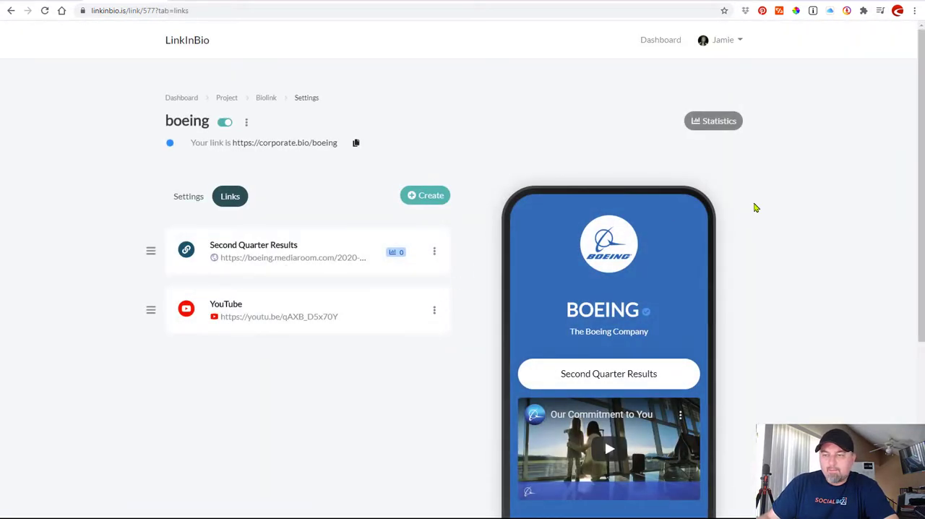
Reload the live page at corporate.bio/boeing to review the published logo, link and video.
scroll(754, 208, "down", 2)
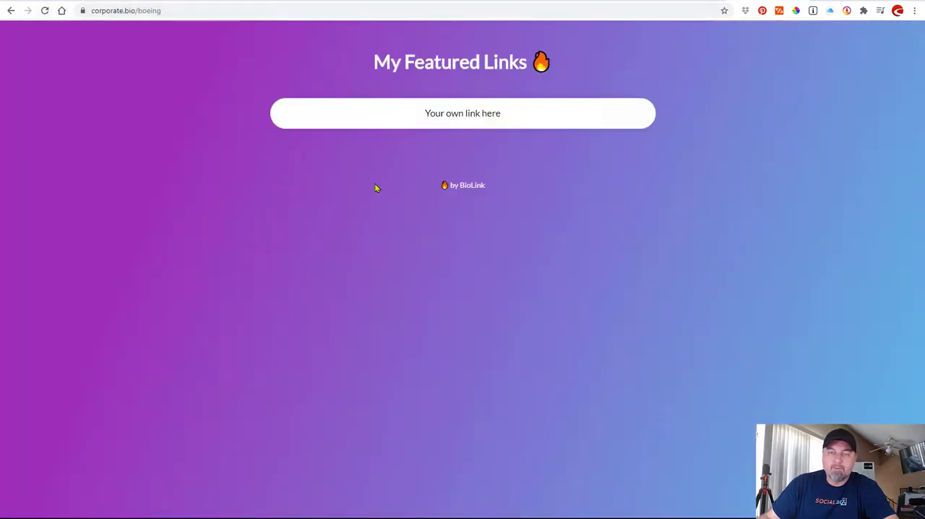
left_click(44, 11)
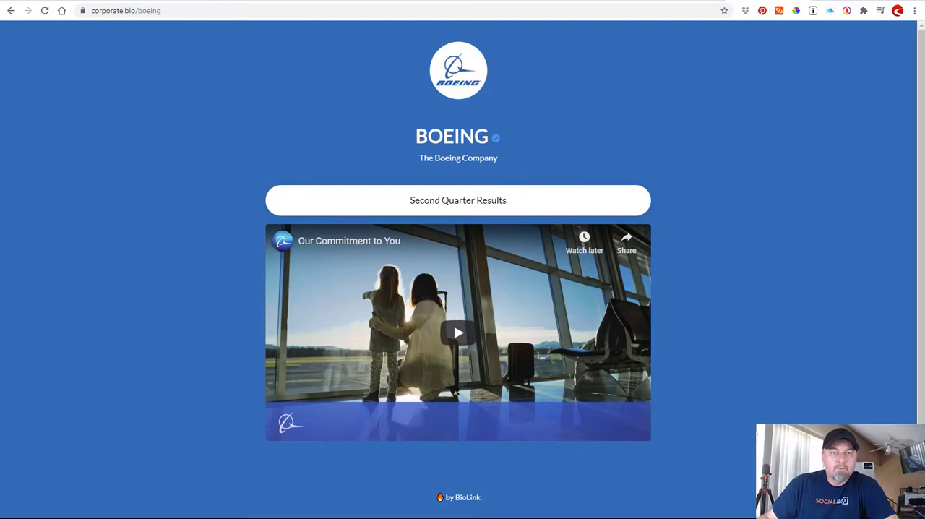
Check Boeing's Instagram profile for its username, return to the LinkInBio editor and expand the Socials section of the page settings.
left_click(143, 1)
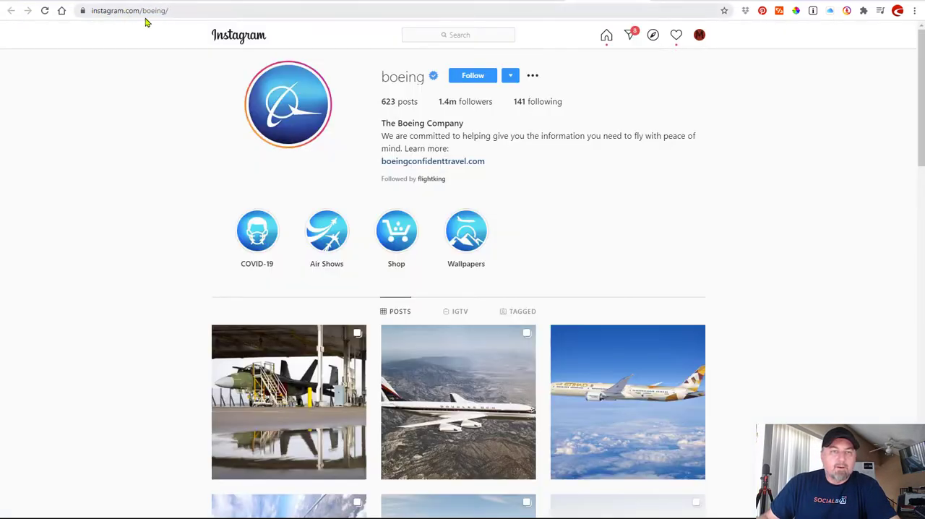
left_click(123, 1)
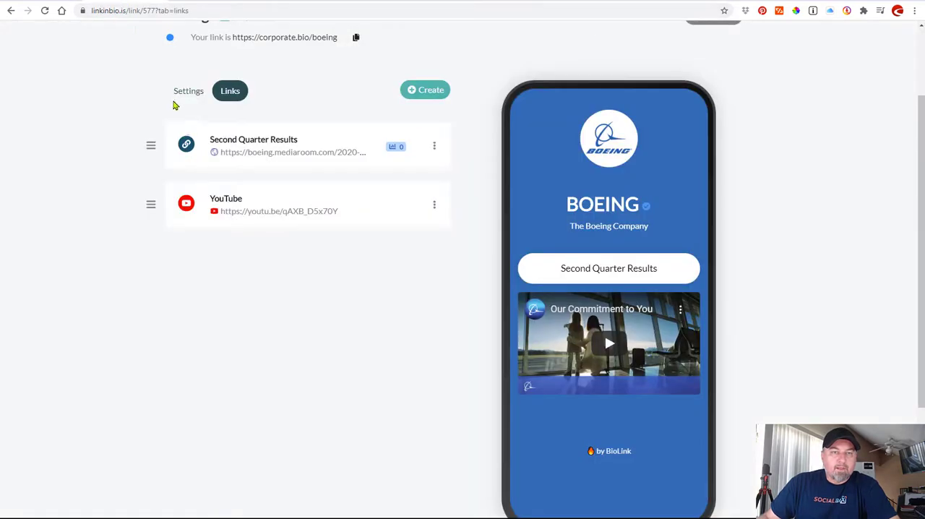
left_click(181, 96)
scroll(109, 146, "down", 4)
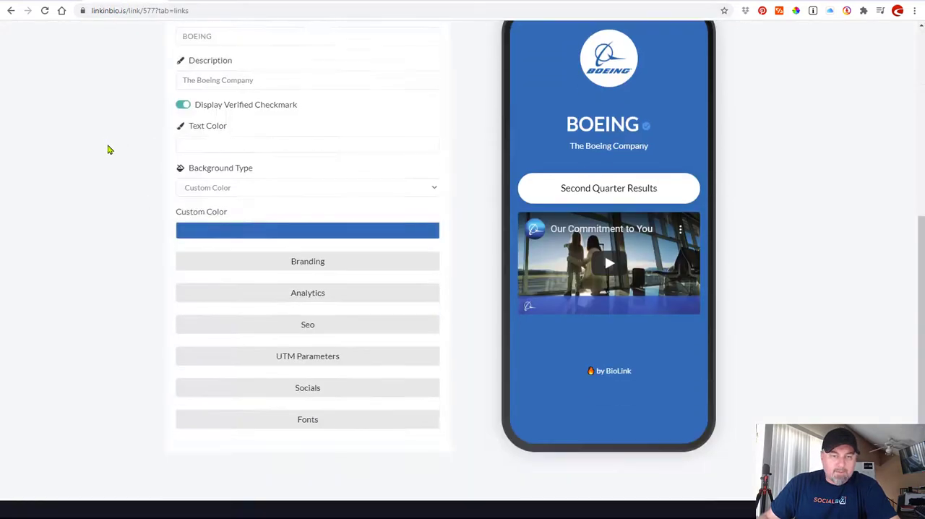
scroll(109, 149, "down", 2)
left_click(291, 303)
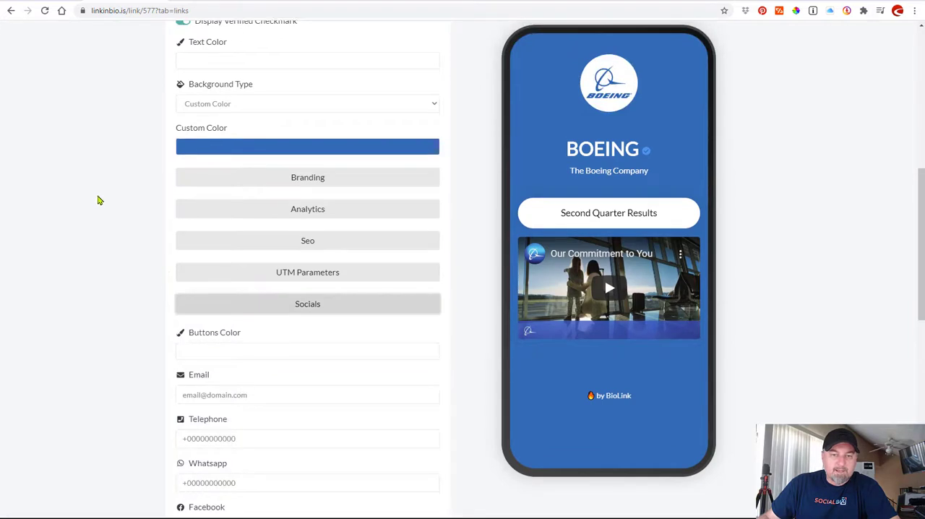
scroll(99, 200, "down", 5)
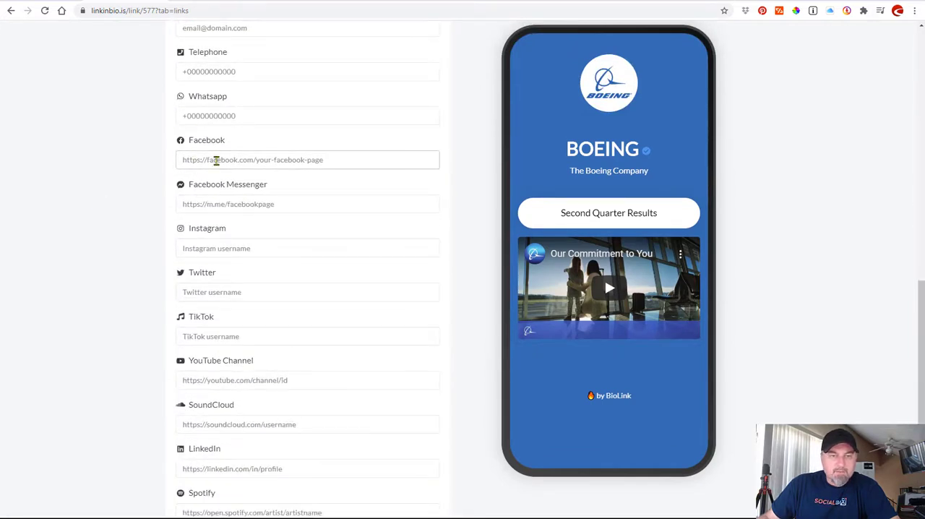
Set the Instagram username to "boeing" in the social settings.
left_click(215, 160)
left_click(136, 155)
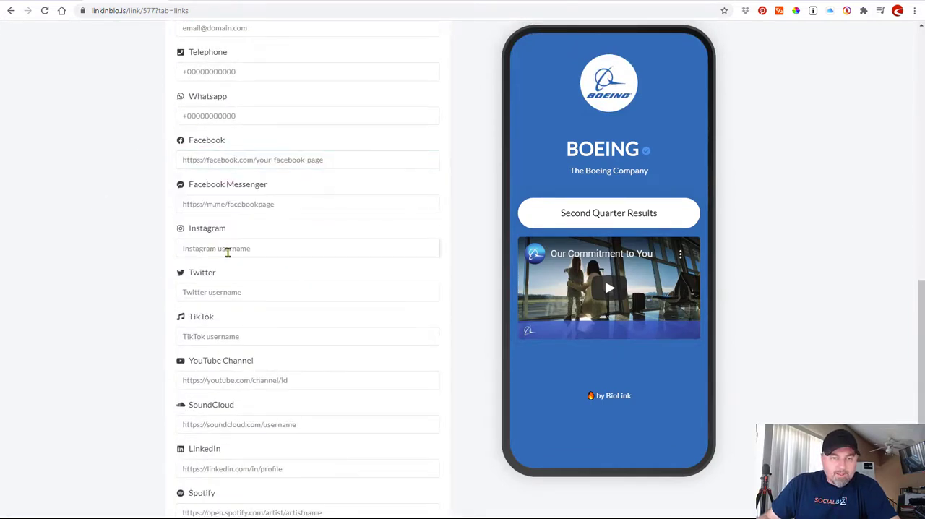
left_click(227, 249)
type("boeing")
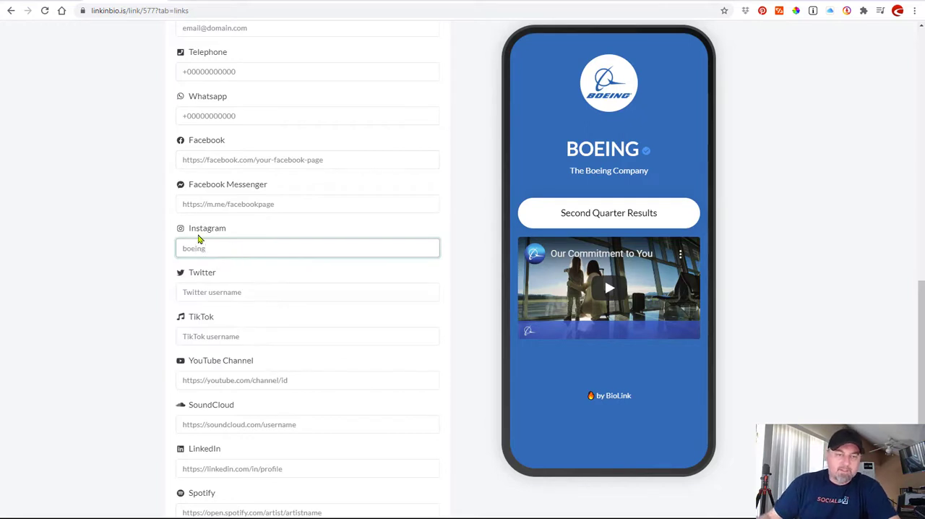
left_click(140, 230)
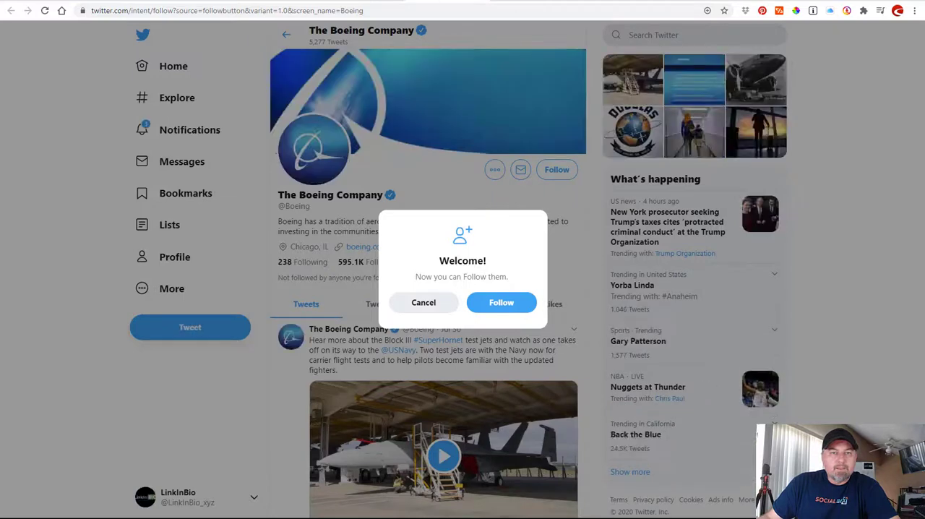
Dismiss the follow prompt on Boeing's Twitter profile and set the Twitter username to "boeing" in the LinkInBio social settings.
left_click(436, 303)
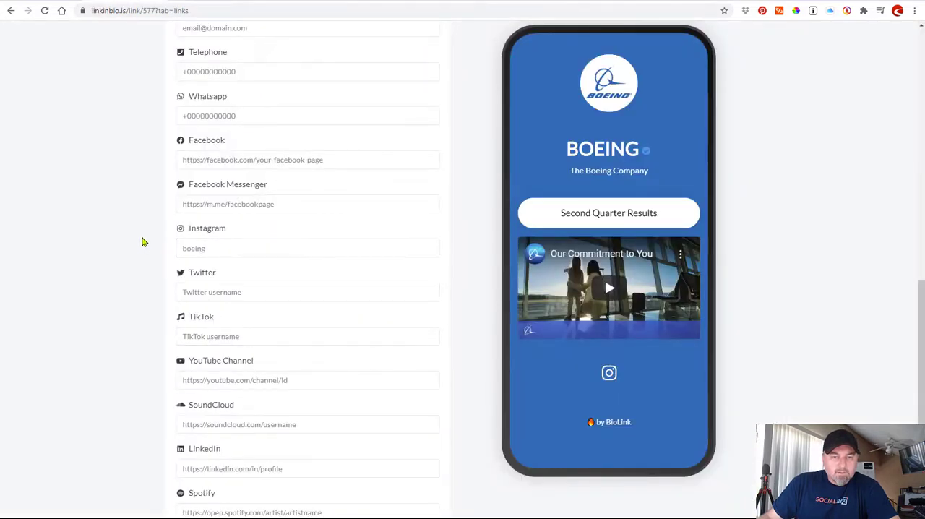
scroll(143, 240, "down", 1)
scroll(143, 241, "down", 1)
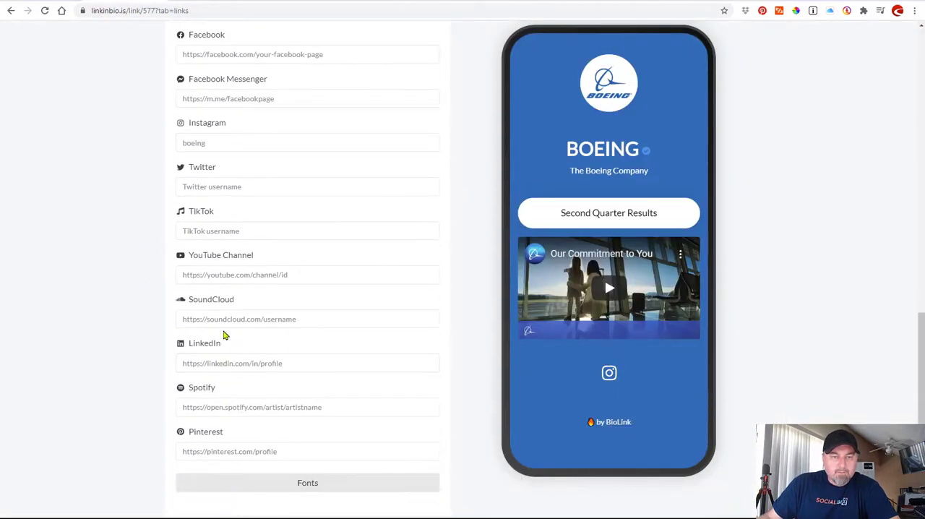
left_click(218, 192)
type("bo")
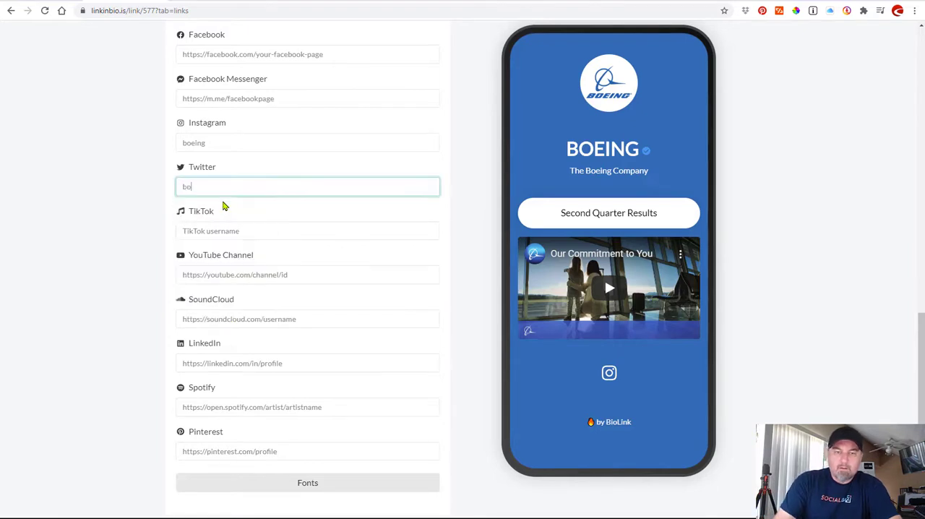
left_click(147, 184)
scroll(144, 184, "up", 3)
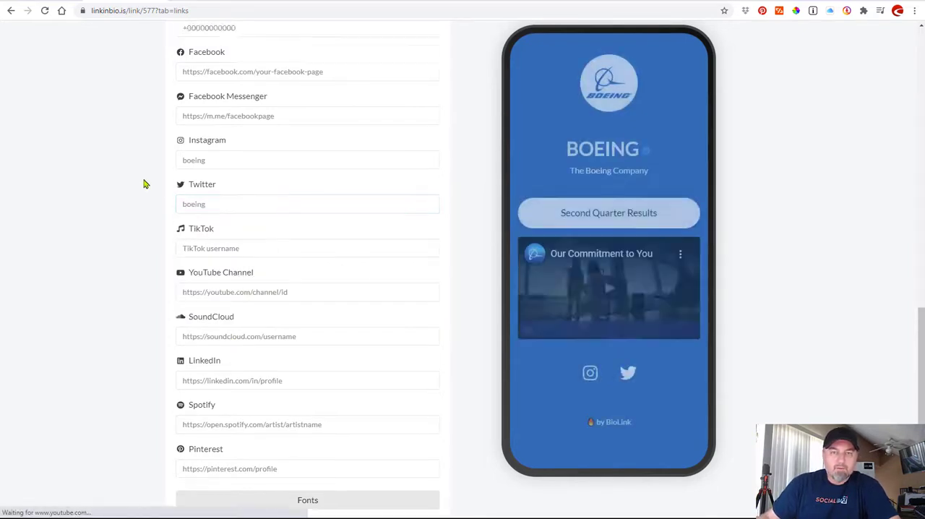
left_click(334, 4)
left_click(217, 10)
key("ctrl+c")
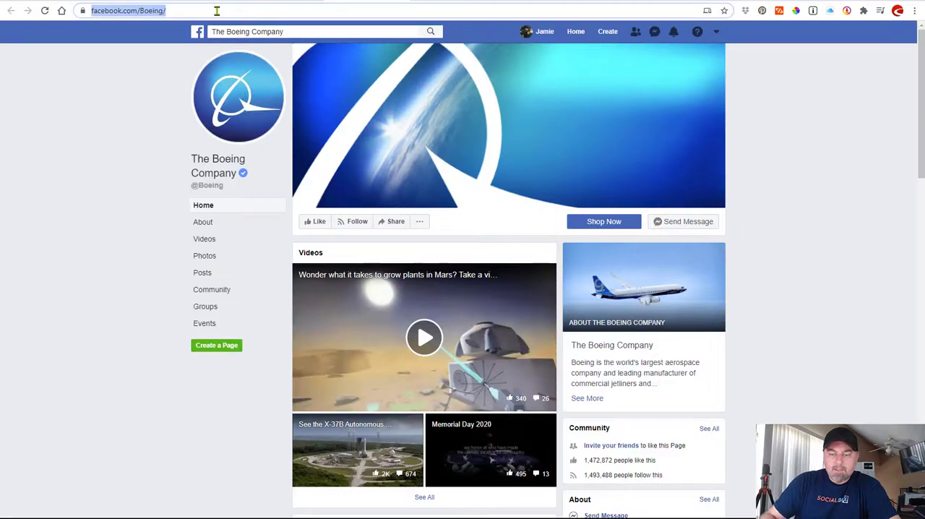
left_click(137, 3)
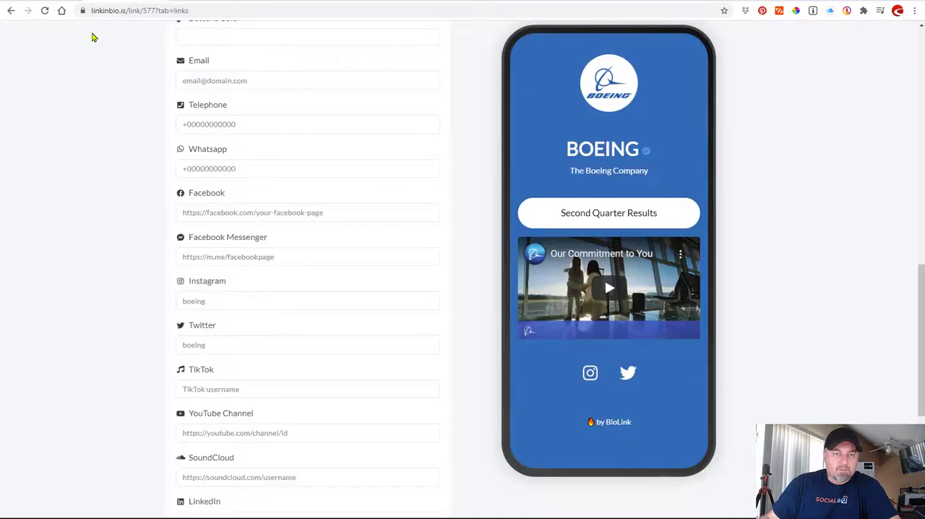
left_click(254, 212)
key("ctrl+v")
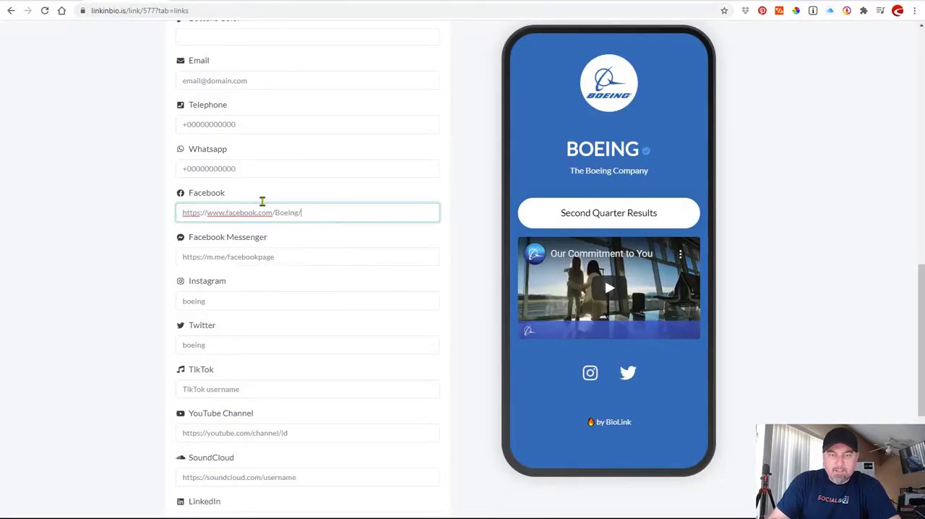
left_click(133, 169)
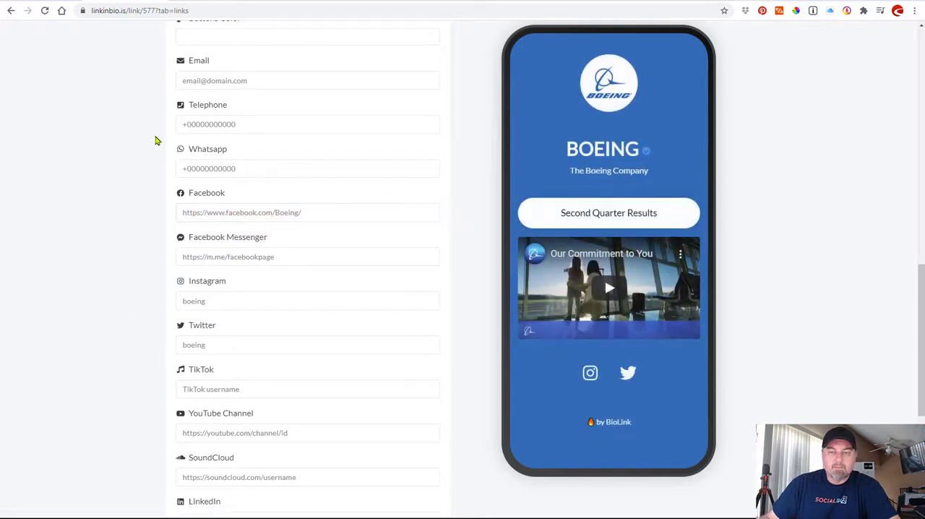
left_click(278, 2)
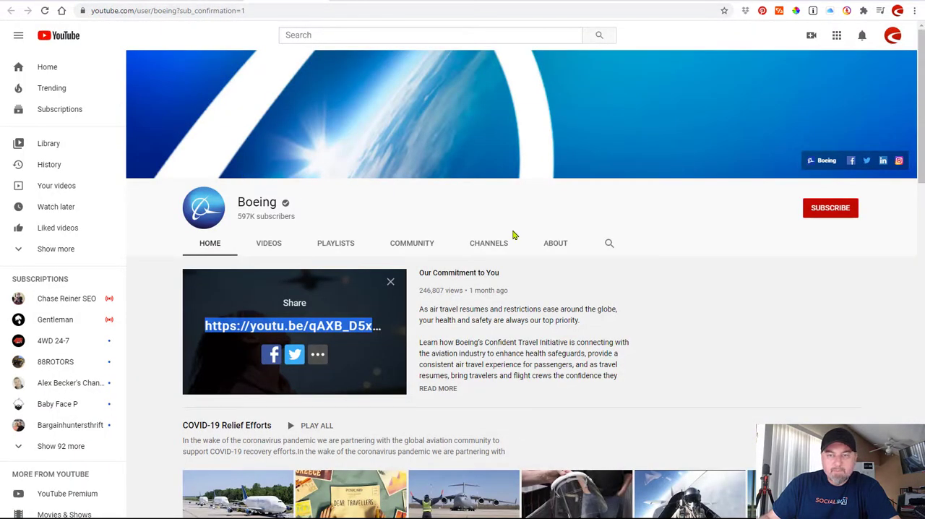
left_click(555, 244)
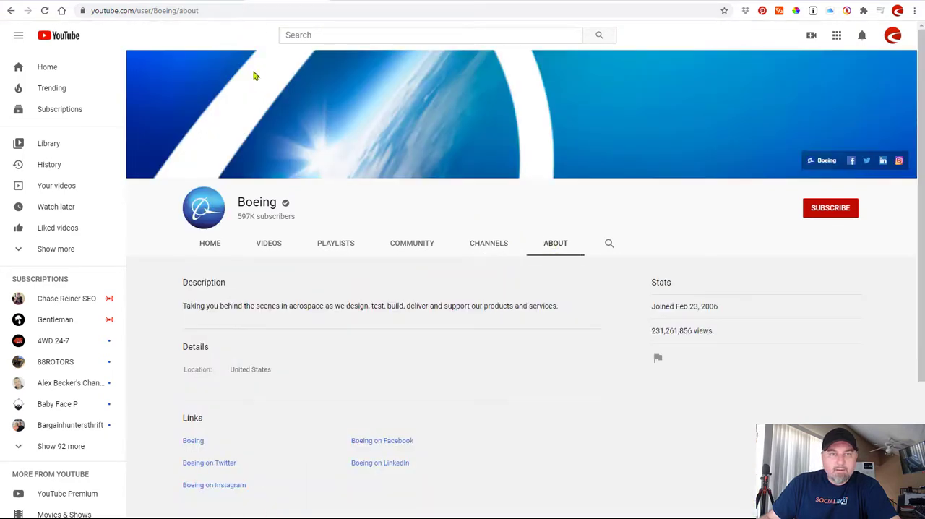
left_click_drag(179, 10, 92, 10)
key("ctrl+c")
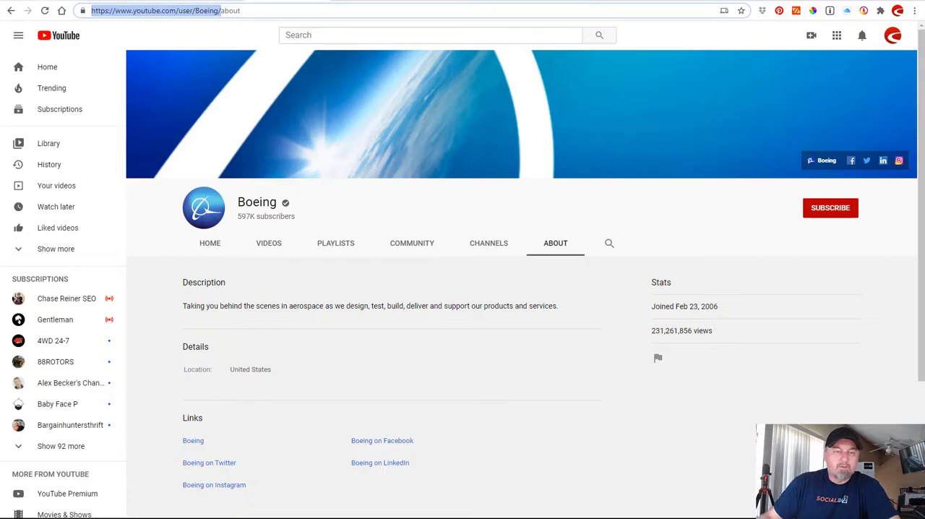
left_click(90, 0)
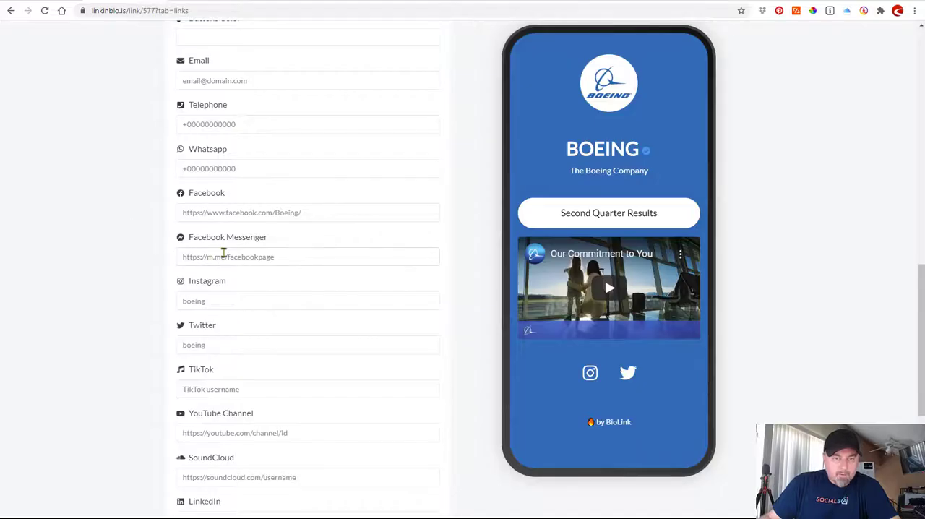
left_click(185, 431)
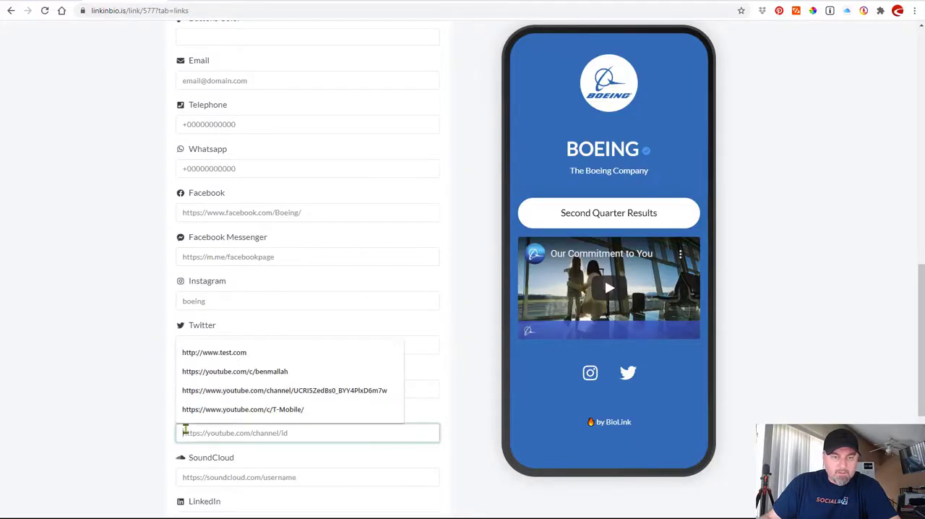
key("ctrl+v")
left_click(163, 405)
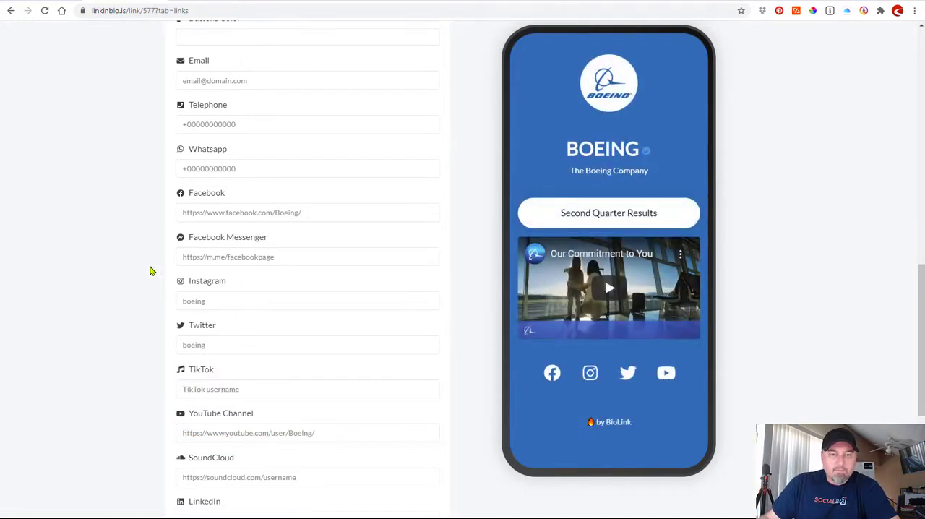
scroll(150, 271, "up", 1)
scroll(151, 271, "up", 1)
left_click(530, 1)
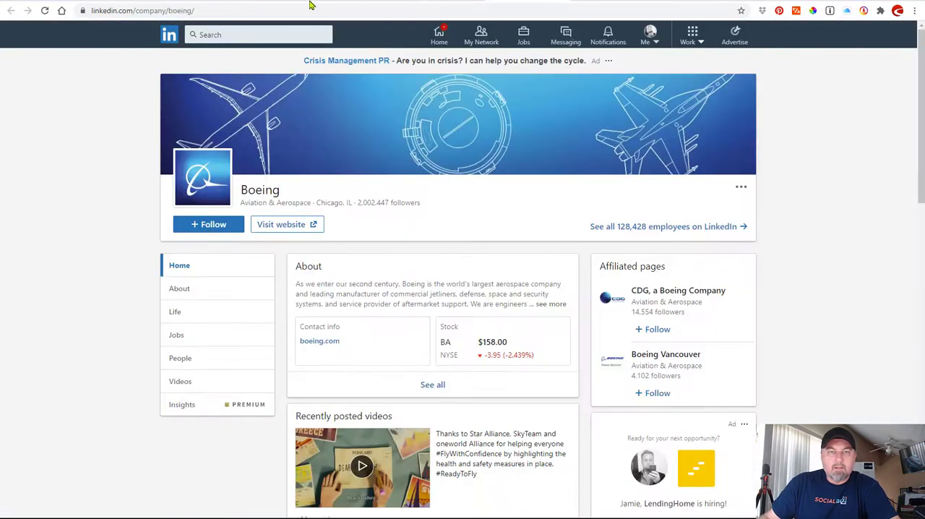
left_click(297, 11)
key("ctrl+c")
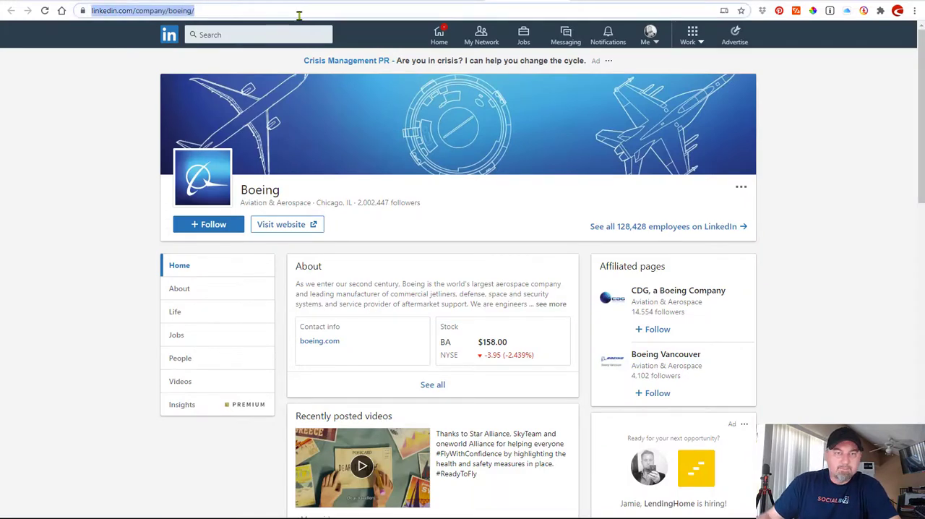
left_click(201, 1)
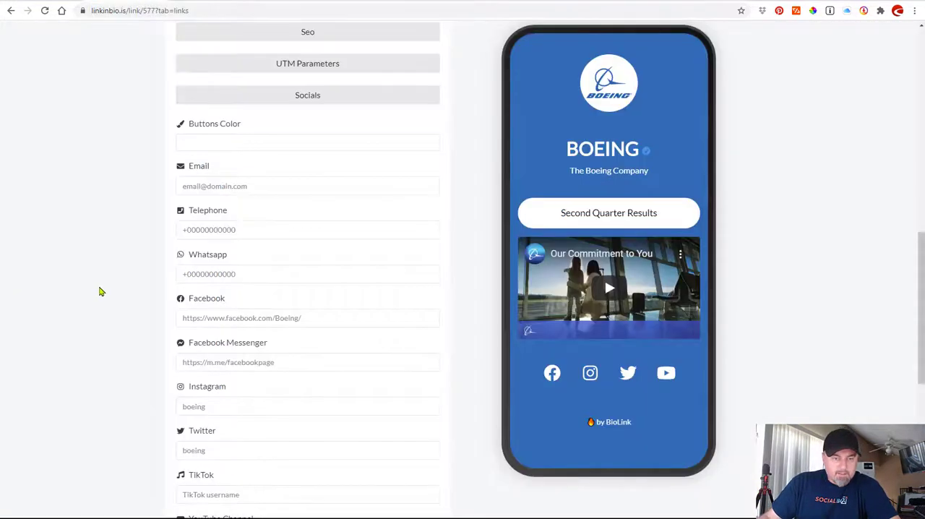
scroll(101, 291, "down", 4)
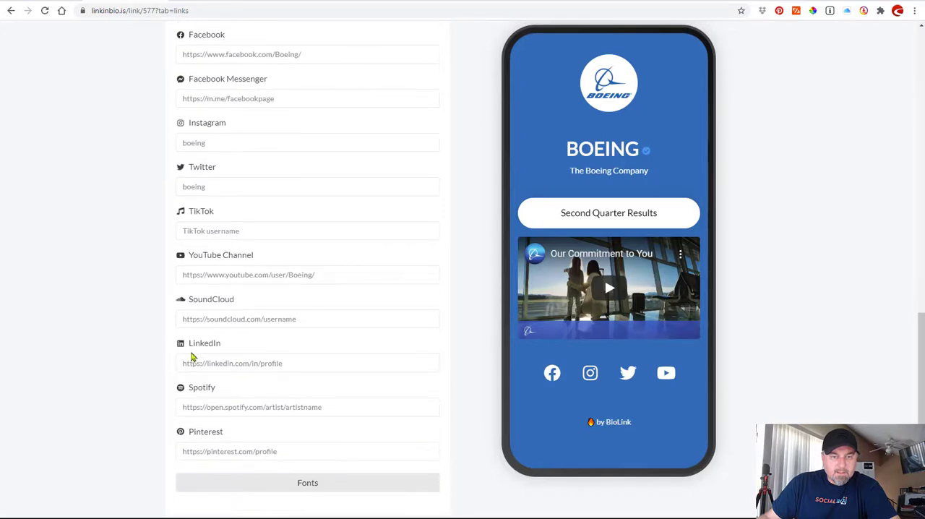
left_click(198, 360)
key("ctrl+v")
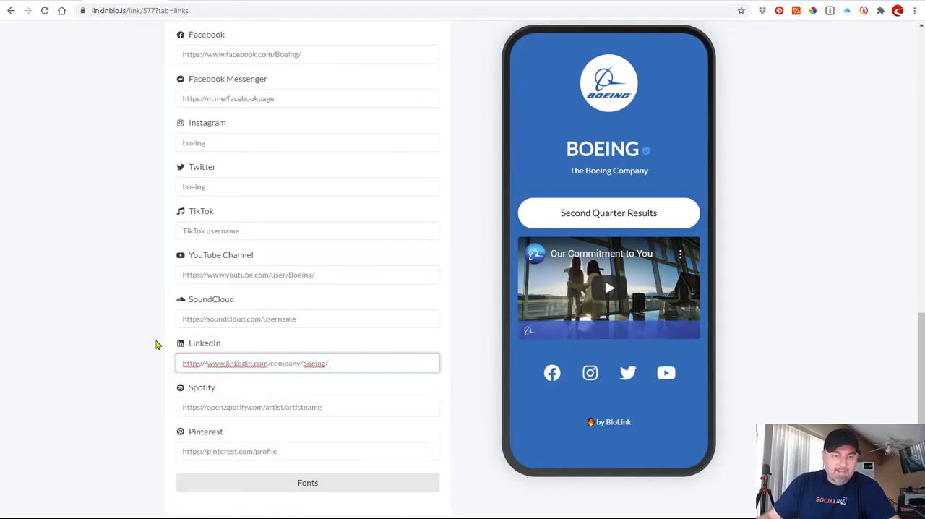
Reload the public page at corporate.bio/boeing and review it down to the row of social icons.
scroll(132, 336, "up", 2)
scroll(130, 337, "up", 7)
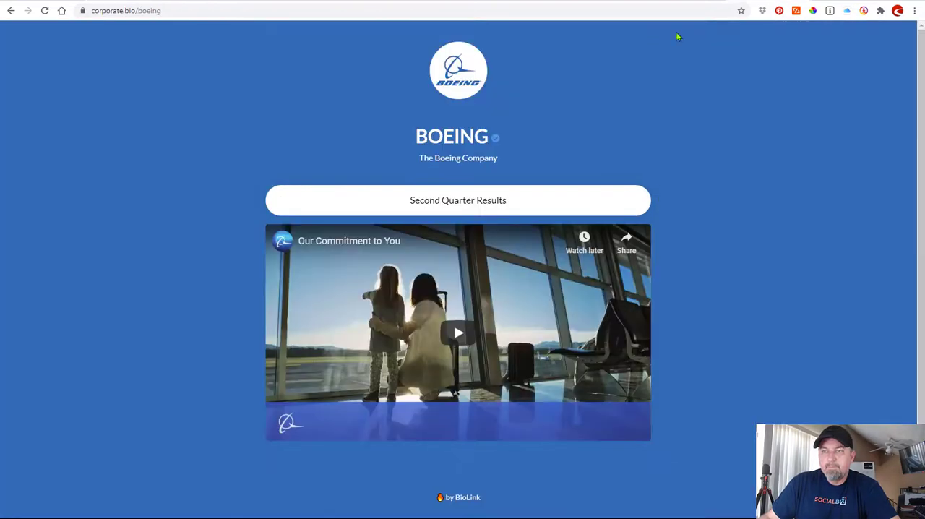
left_click(46, 11)
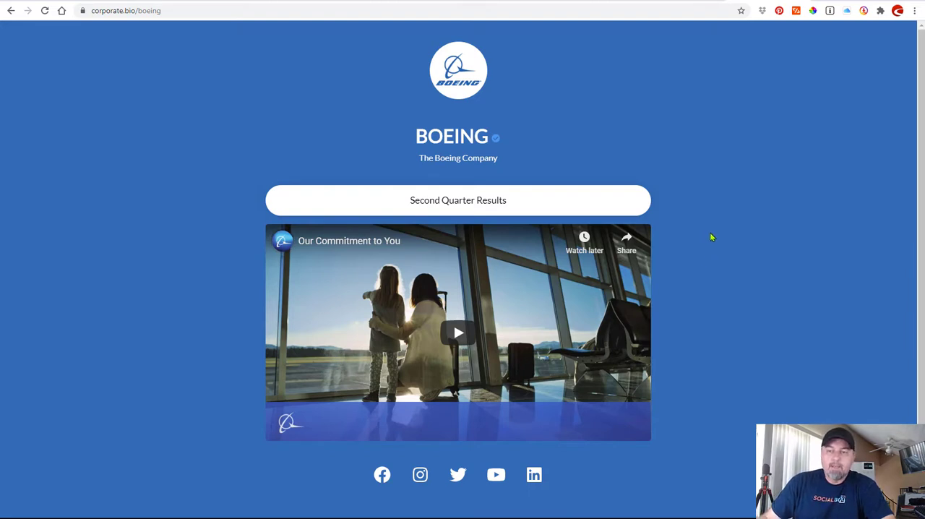
scroll(715, 240, "down", 1)
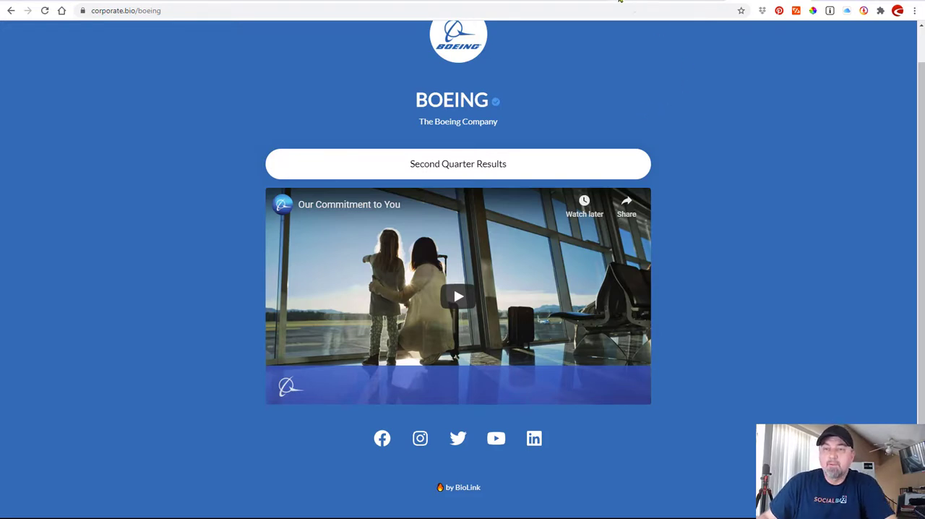
Open the confident travel site linked in Boeing's Instagram bio, copy its address and return to the LinkInBio editor.
left_click(618, 1)
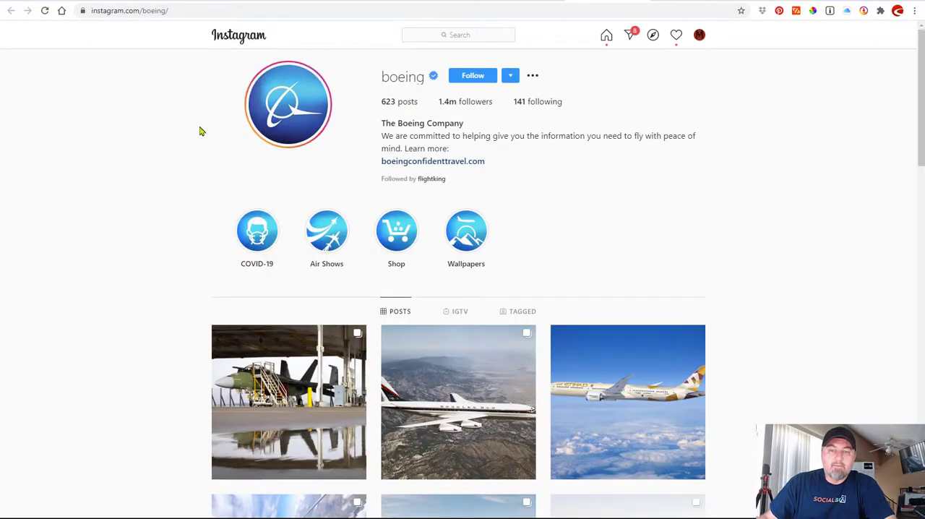
left_click(474, 161)
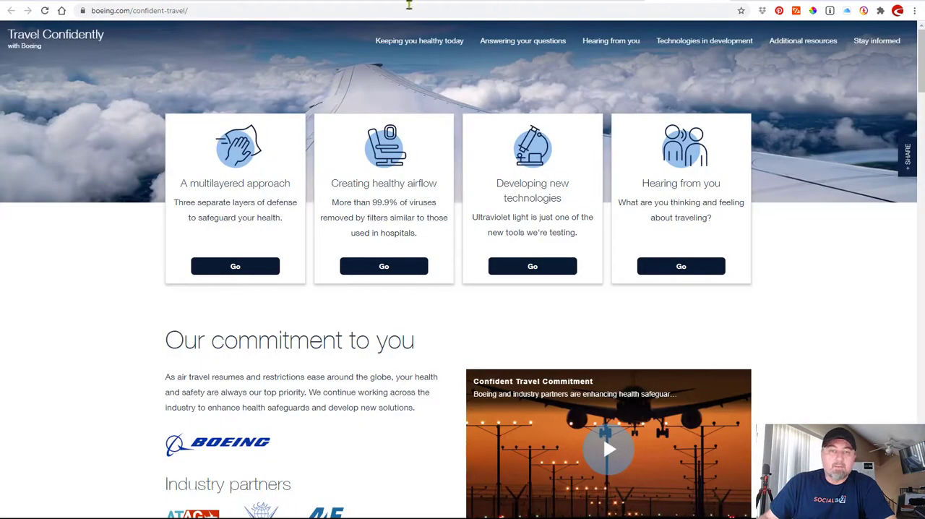
left_click(376, 10)
key("ctrl+c")
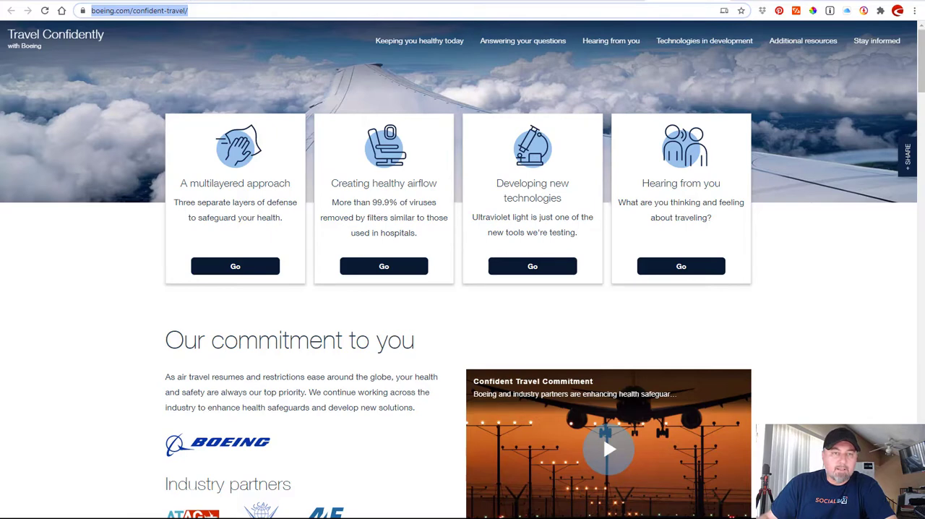
left_click(116, 0)
scroll(112, 166, "up", 2)
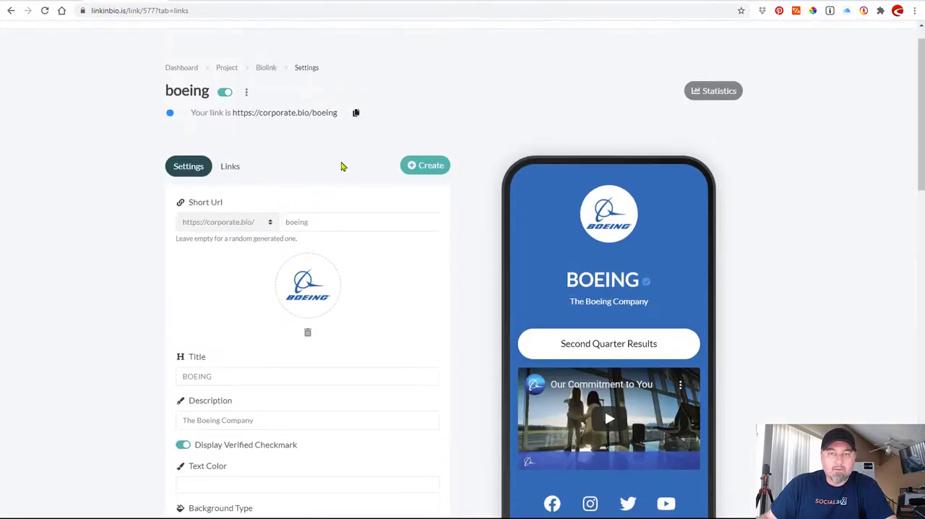
left_click(232, 168)
left_click(423, 167)
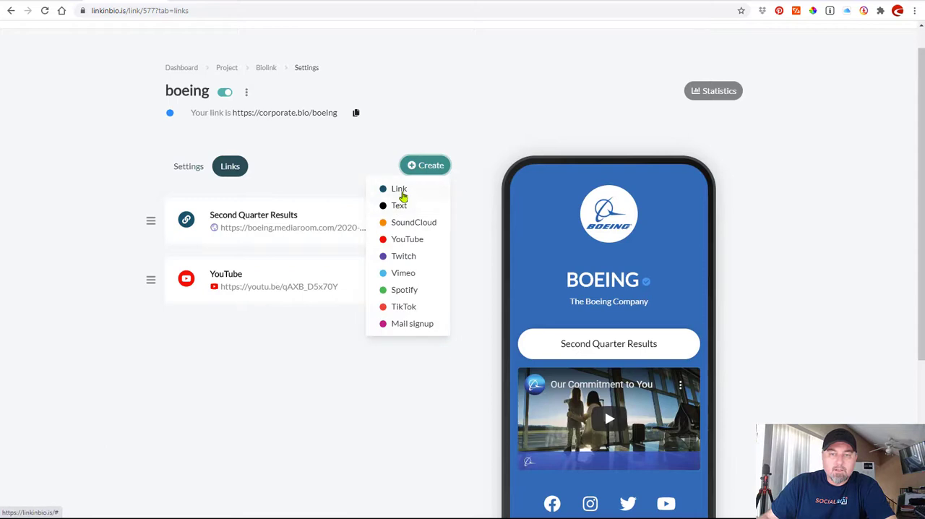
left_click(399, 190)
left_click(367, 289)
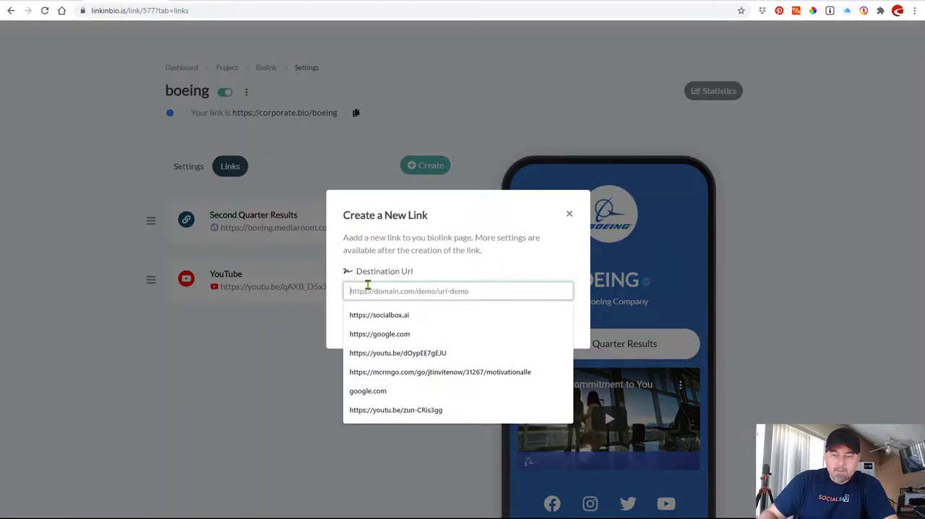
key("ctrl+v")
left_click(459, 324)
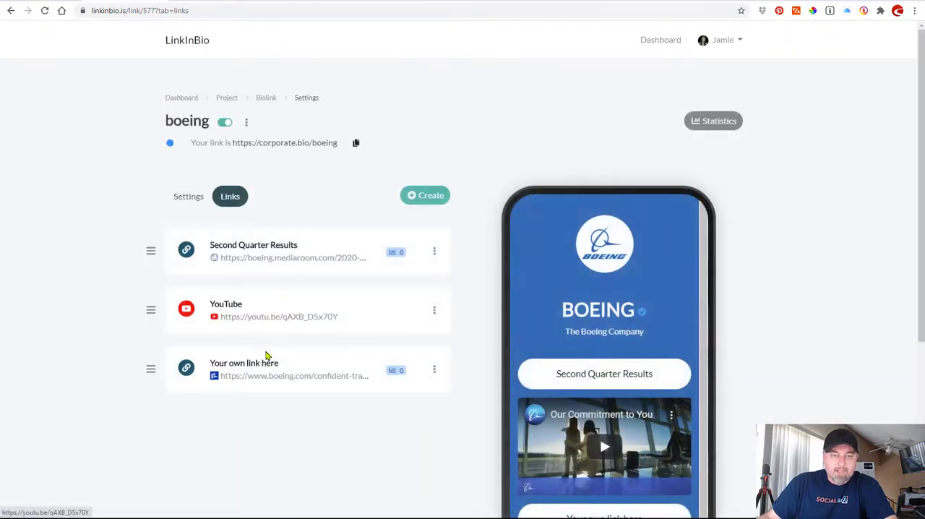
Name the new link "Boeing Confident Travel", checking the wording against Boeing's Instagram bio, and collapse its settings.
left_click(265, 363)
scroll(265, 363, "down", 3)
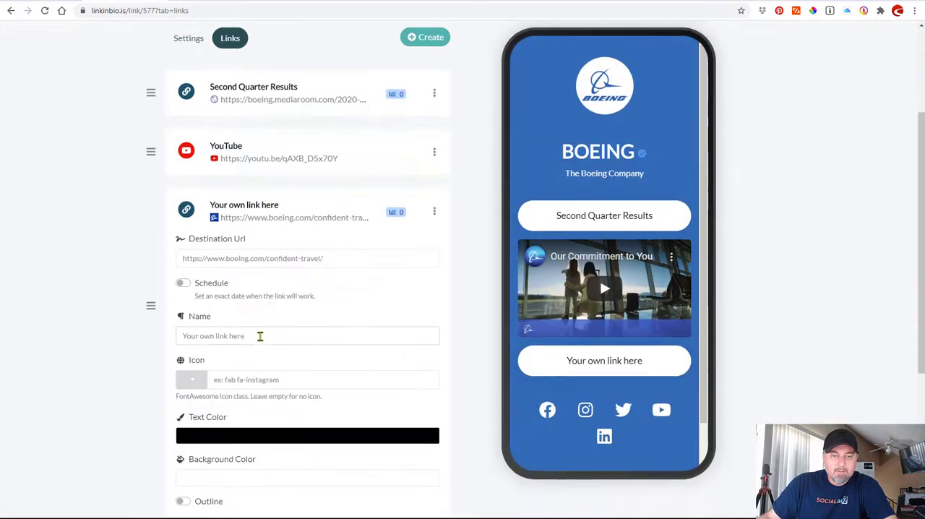
left_click_drag(258, 335, 156, 320)
type("Confident T")
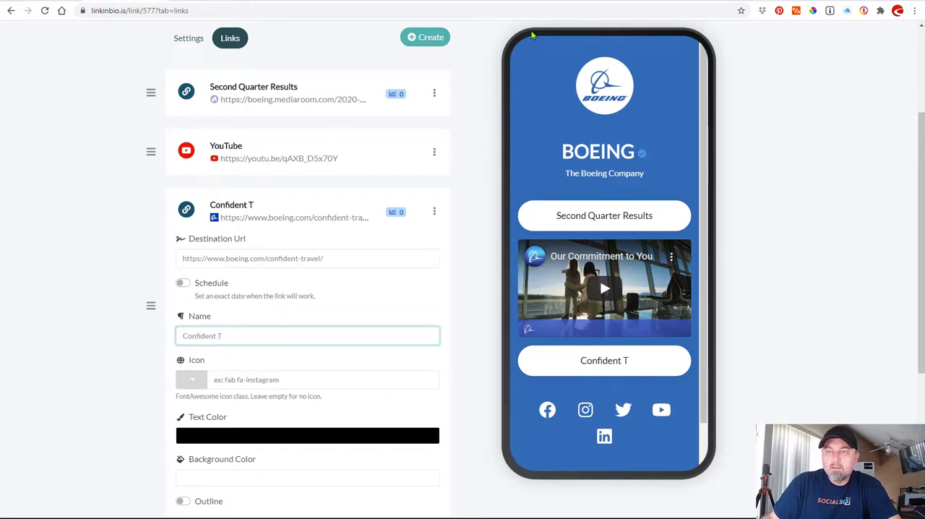
left_click(588, 1)
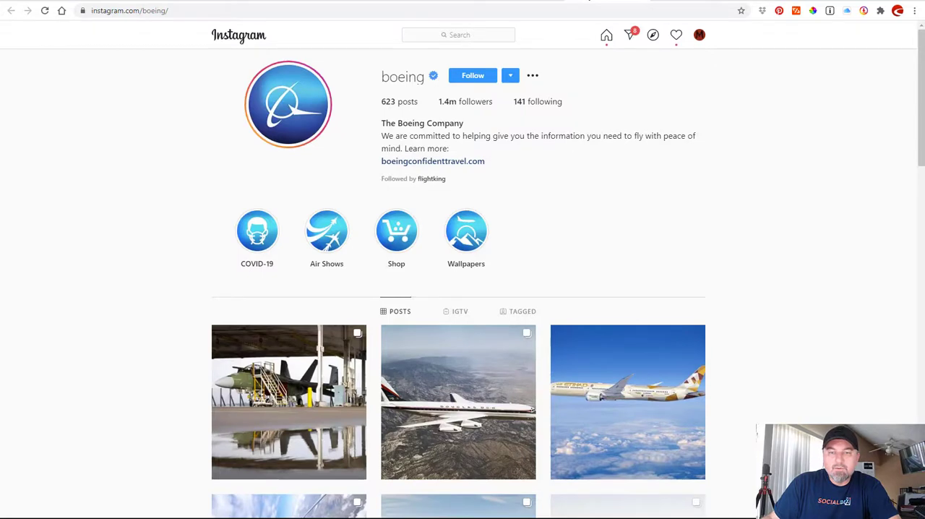
left_click(265, 4)
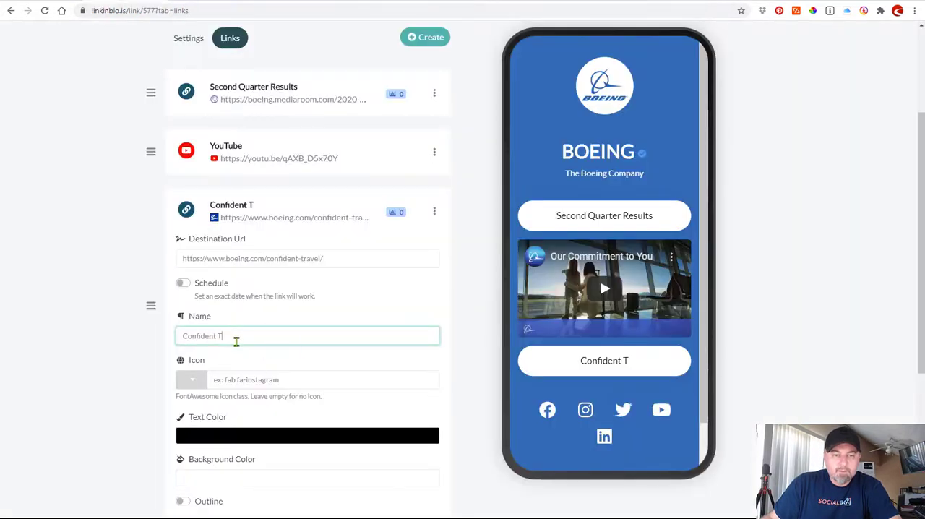
type("ravel")
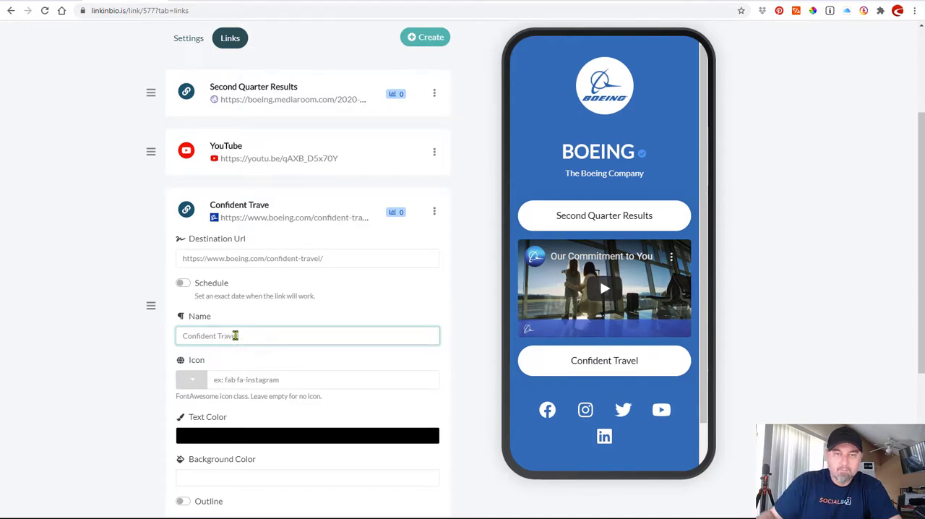
type("Boeing")
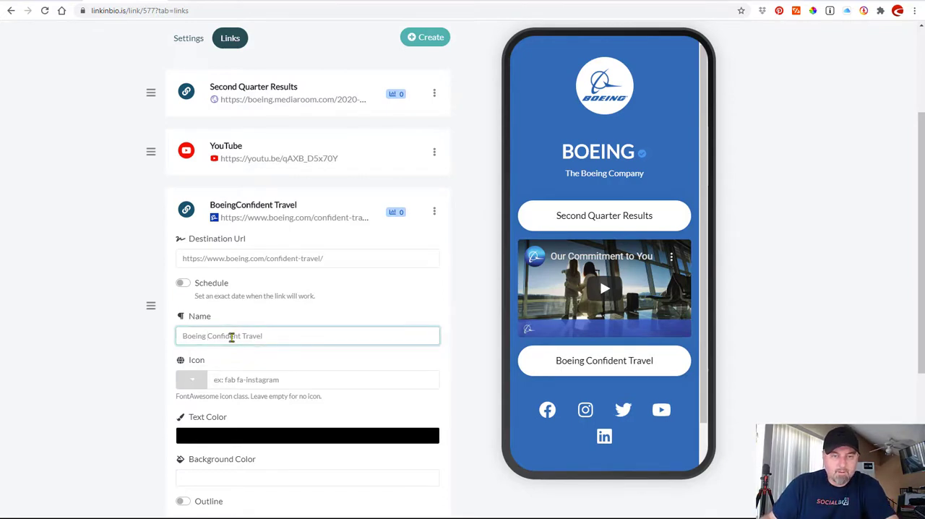
key("BackSpace")
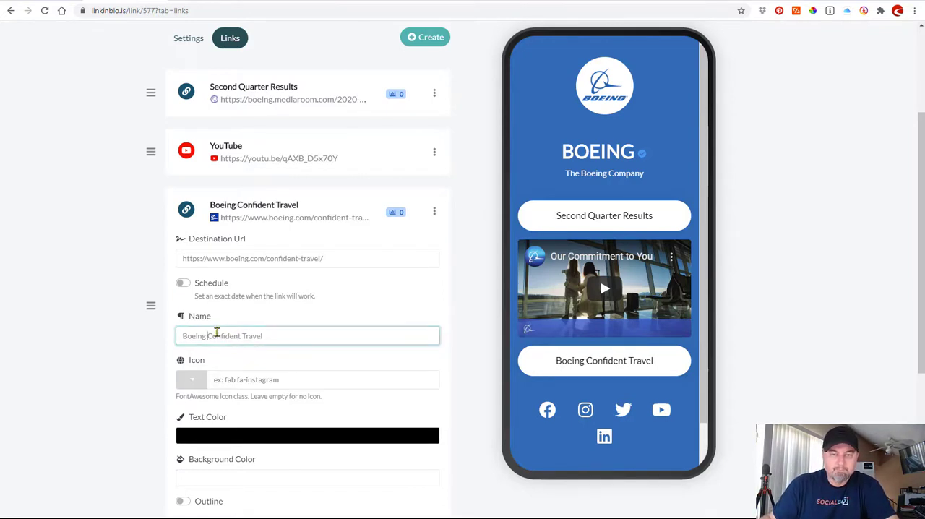
left_click(221, 210)
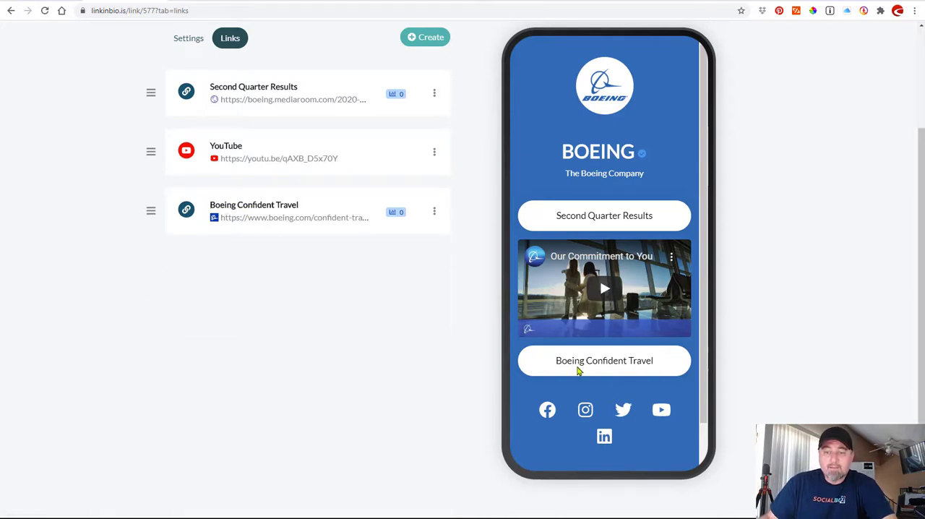
Reorder the blocks to Boeing Confident Travel, YouTube, Second Quarter Results, and reload the public page to check the order.
left_click_drag(150, 210, 149, 89)
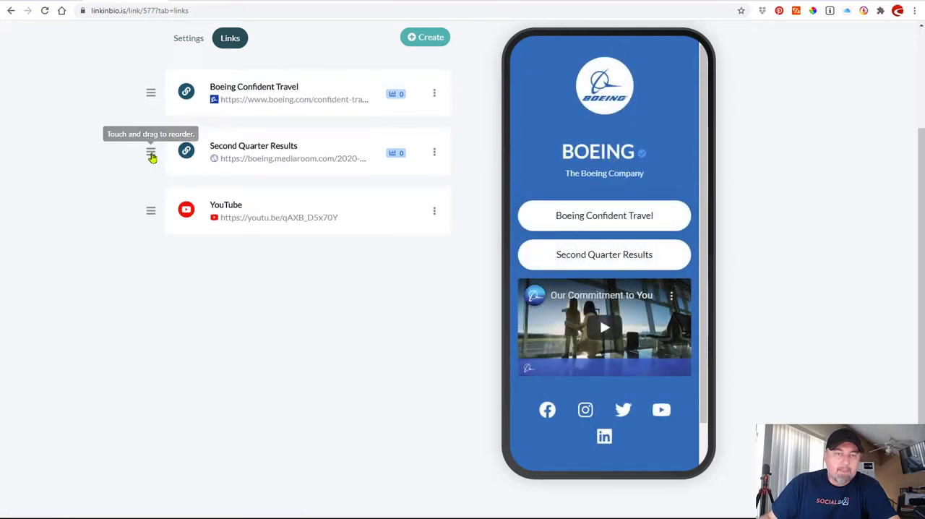
left_click_drag(151, 153, 149, 218)
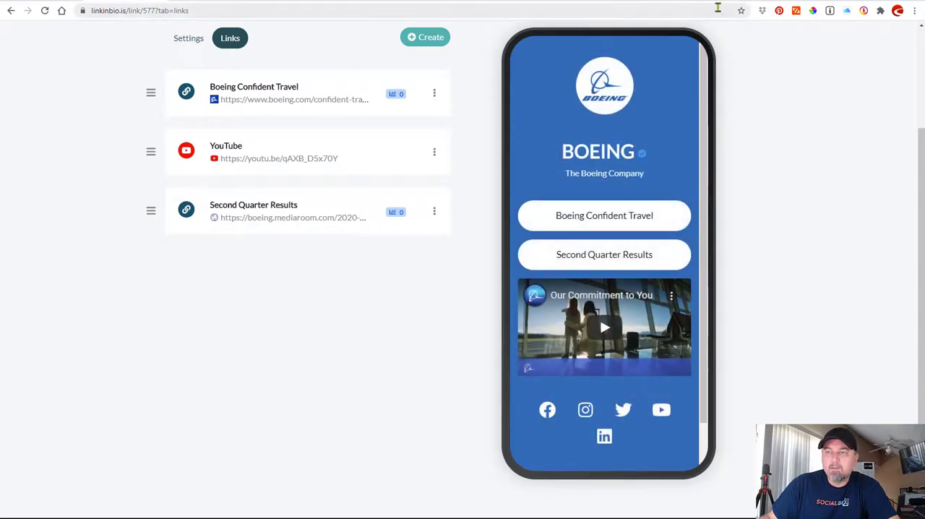
left_click(750, 2)
left_click(44, 10)
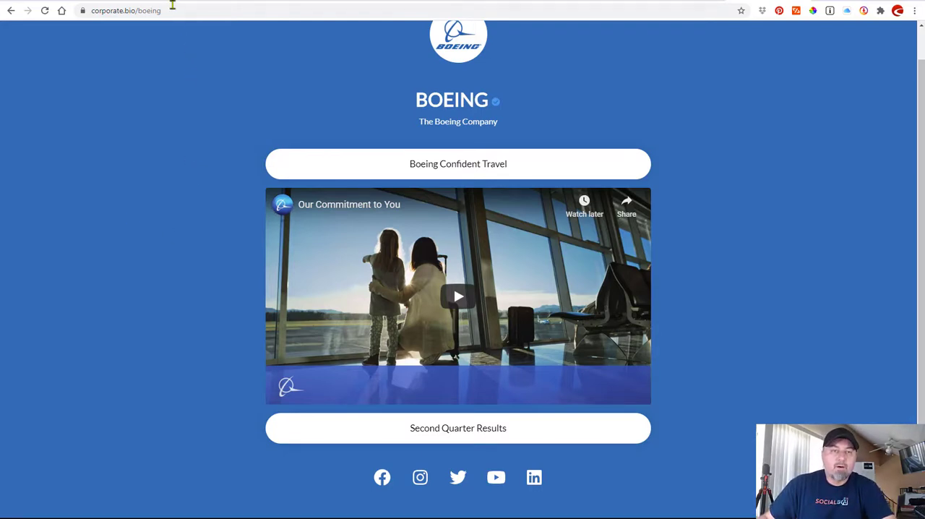
Select the public page's address and revisit the website link in Boeing's Instagram bio and Boeing's LinkedIn company page.
left_click(175, 13)
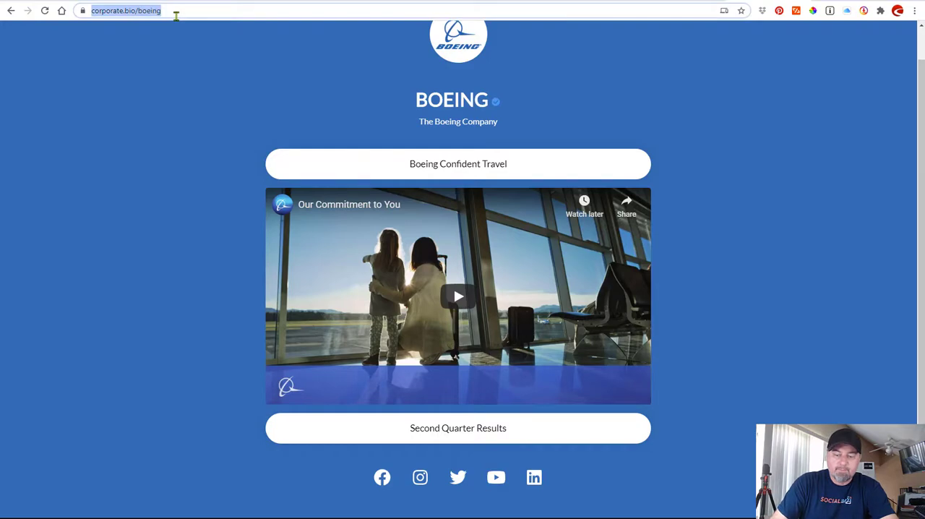
left_click(605, 3)
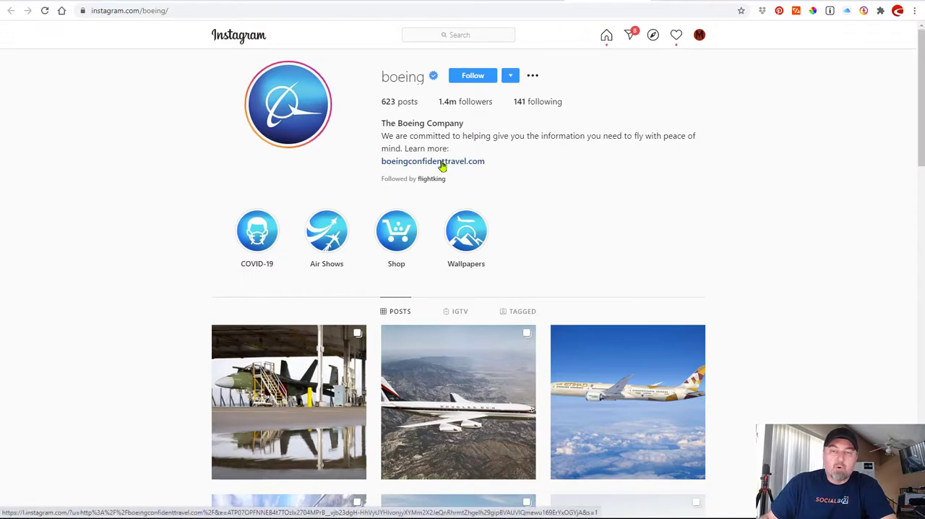
left_click(519, 2)
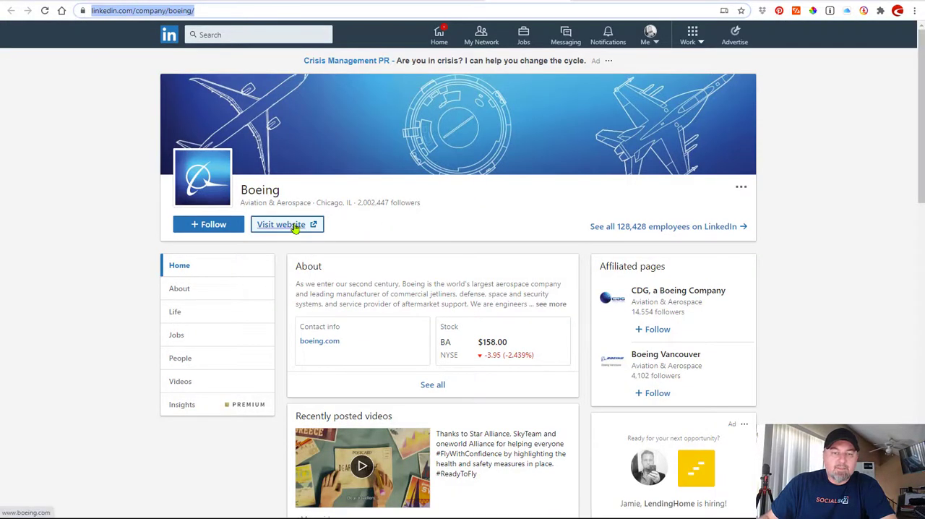
Check where the website link sits on Boeing's Twitter profile and in the About section of Boeing's Facebook page.
left_click(450, 2)
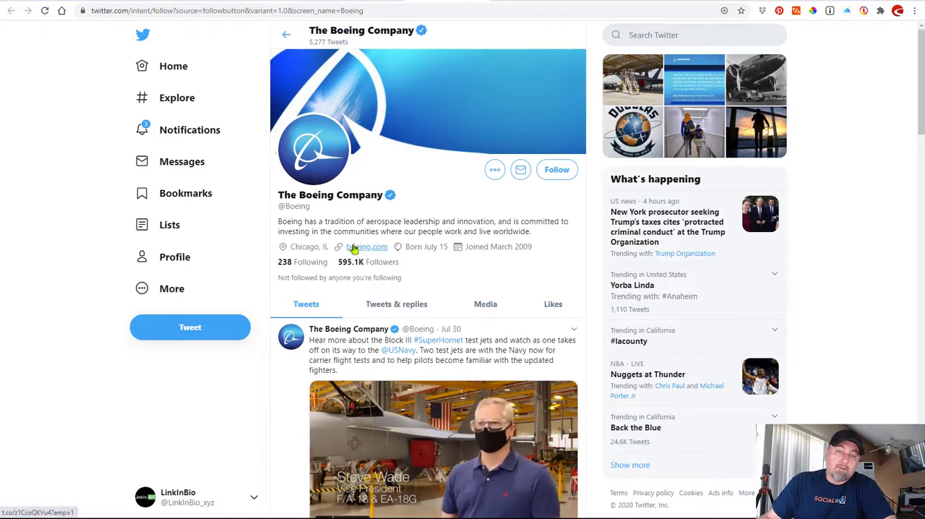
left_click(367, 3)
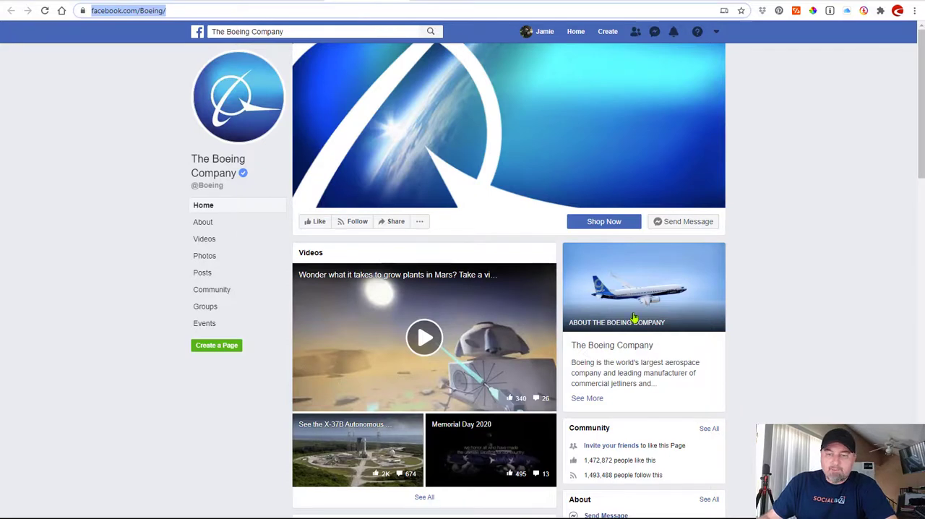
scroll(632, 318, "down", 2)
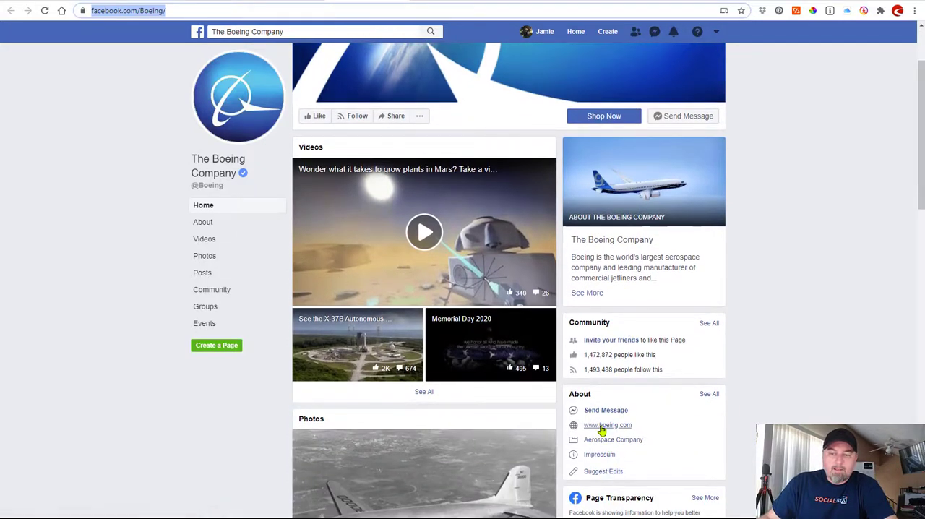
scroll(486, 221, "up", 2)
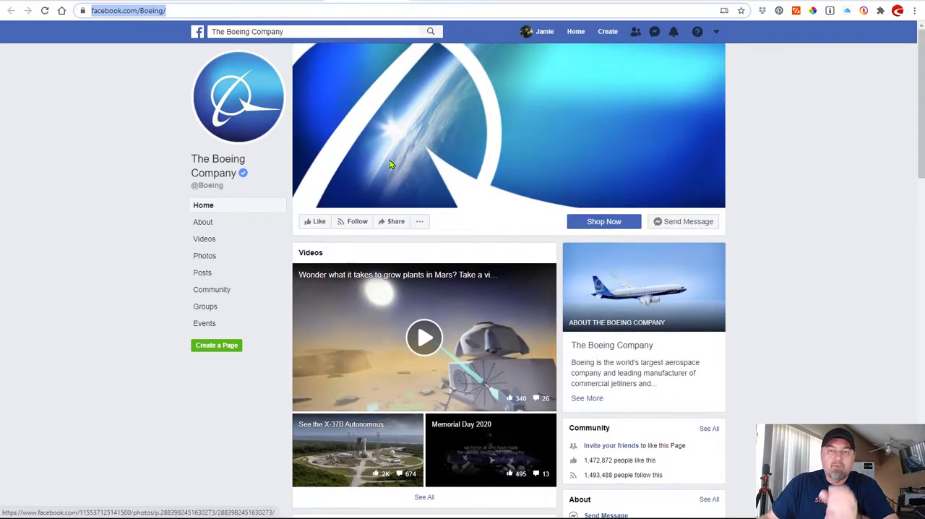
Review the links listed on the About page of Boeing's YouTube channel and revisit the boeing.com homepage.
left_click(287, 2)
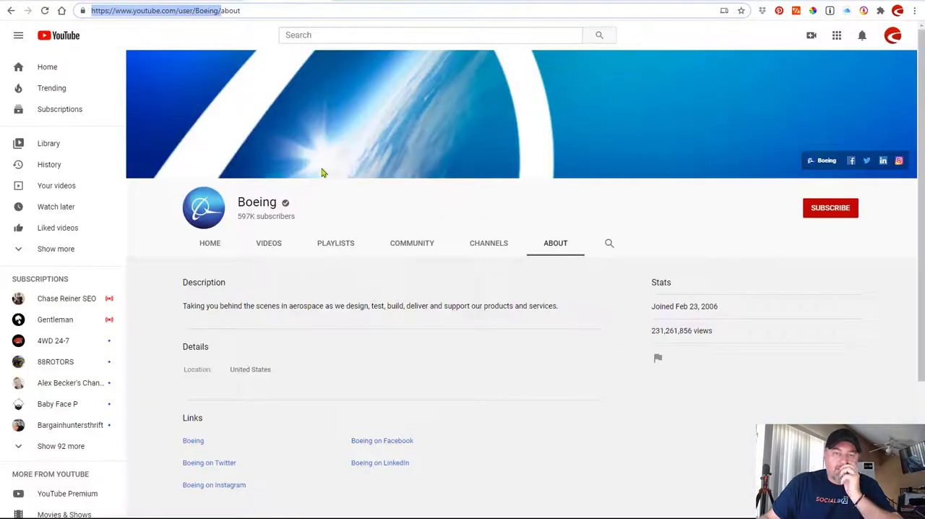
scroll(506, 264, "down", 2)
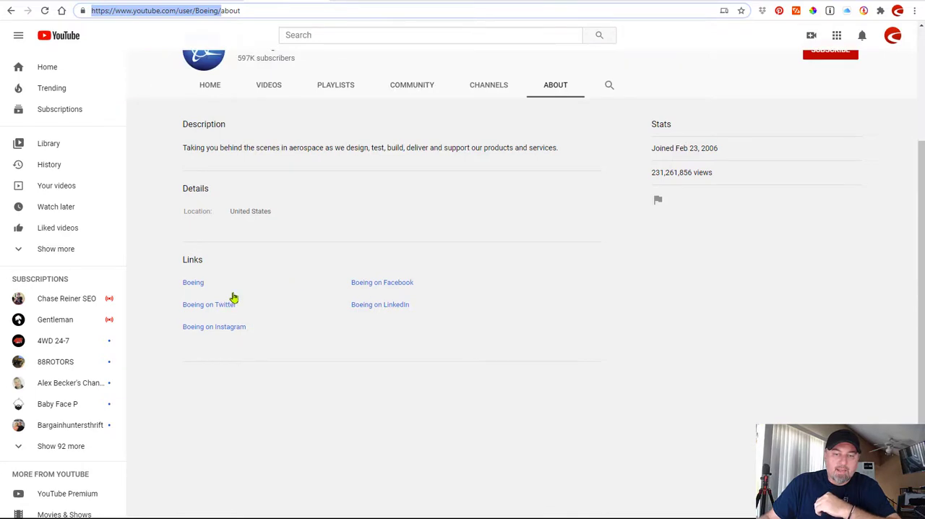
scroll(364, 260, "up", 2)
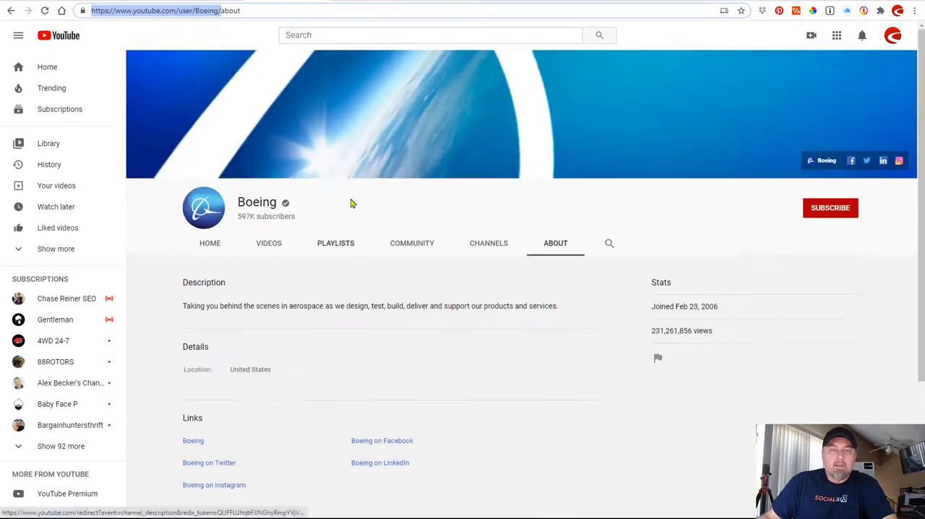
left_click(231, 2)
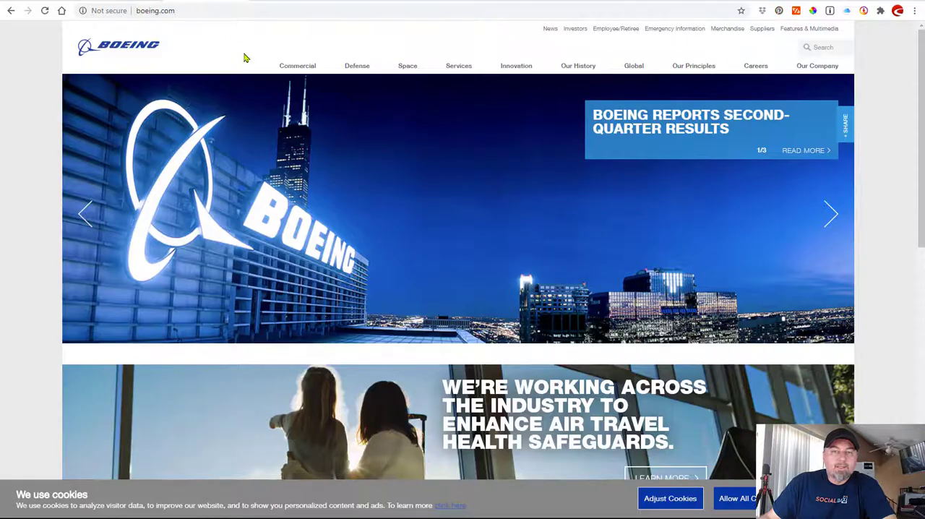
mouse_move(920, 105)
left_mouse_down()
mouse_move(922, 348)
mouse_move(922, 106)
left_mouse_up()
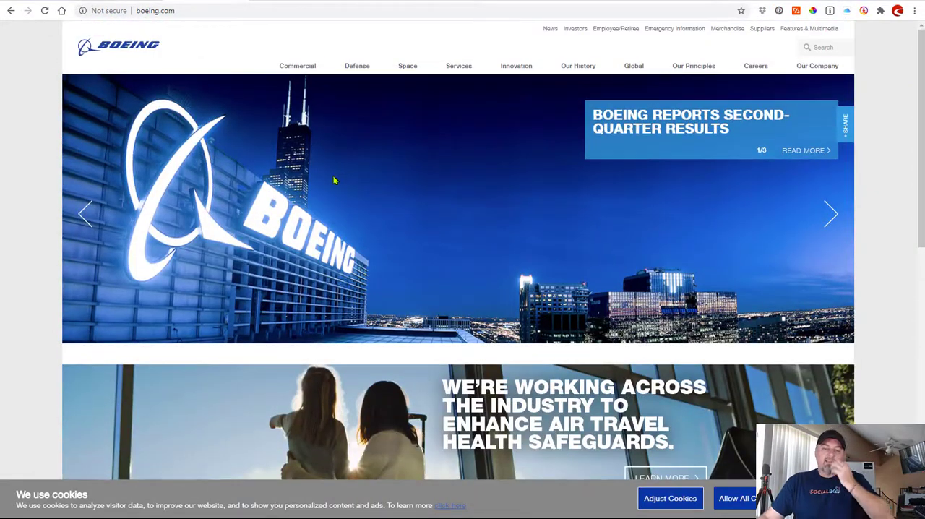